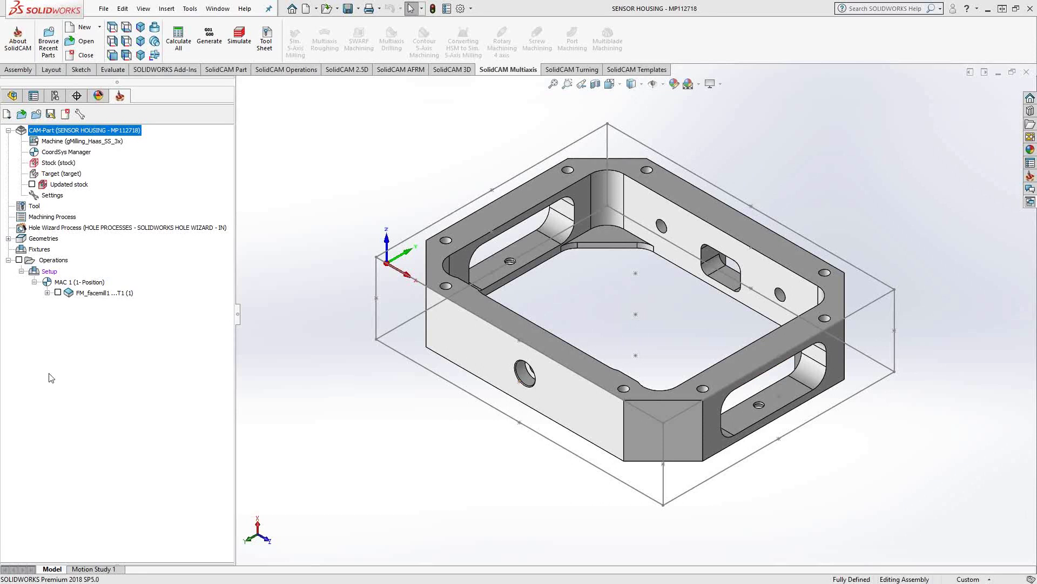
Add a Pocket milling operation after the face milling operation and start defining a new geometry for it
right_click(88, 292)
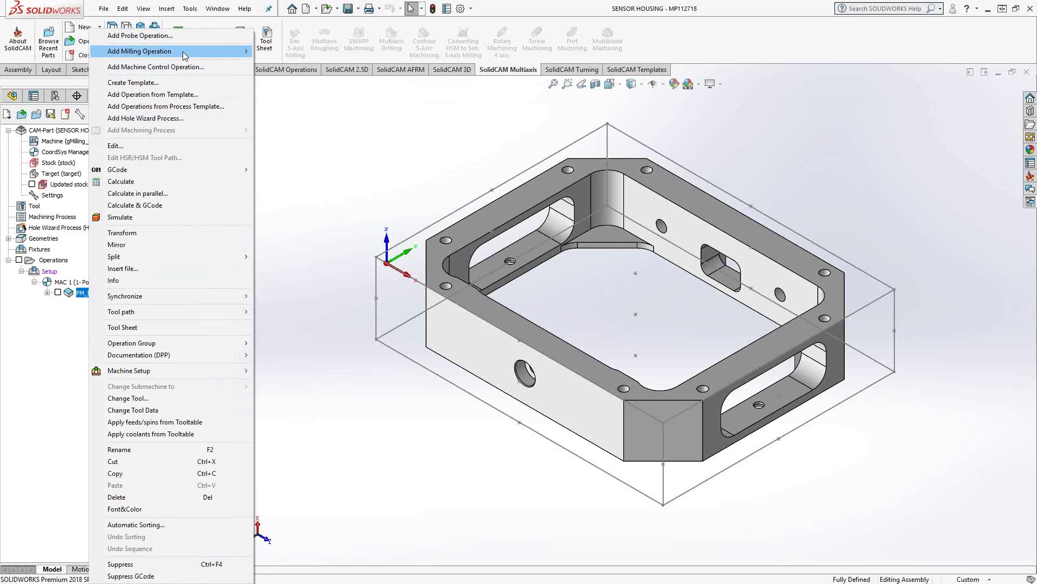
mouse_move(183, 50)
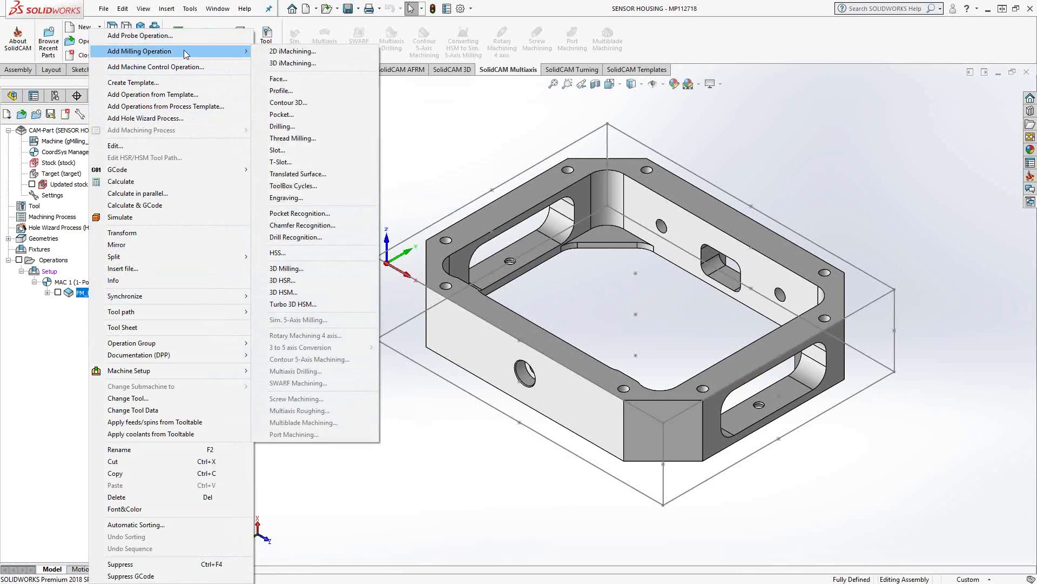
left_click(295, 115)
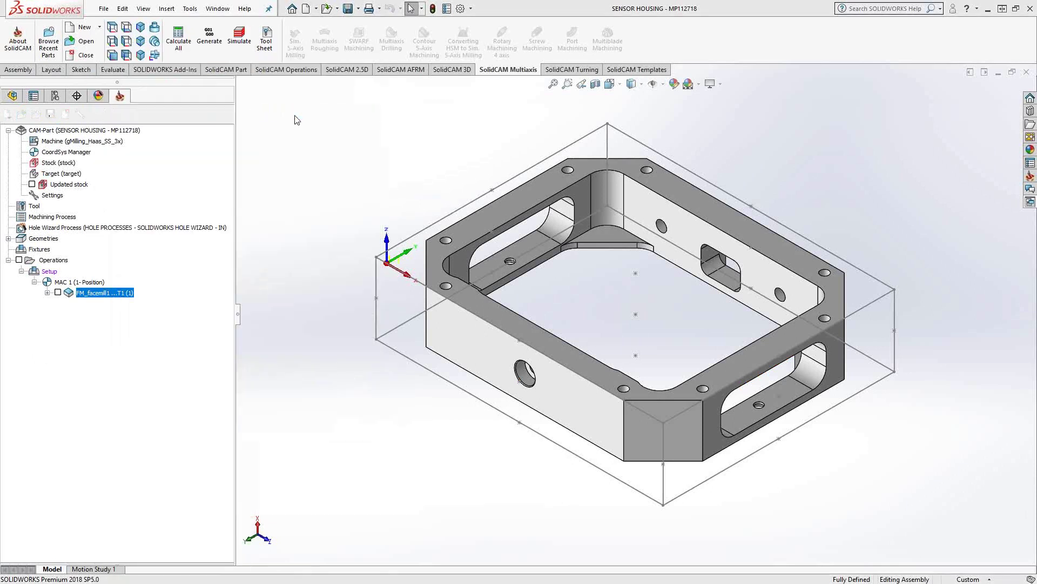
left_click_drag(247, 214, 416, 161)
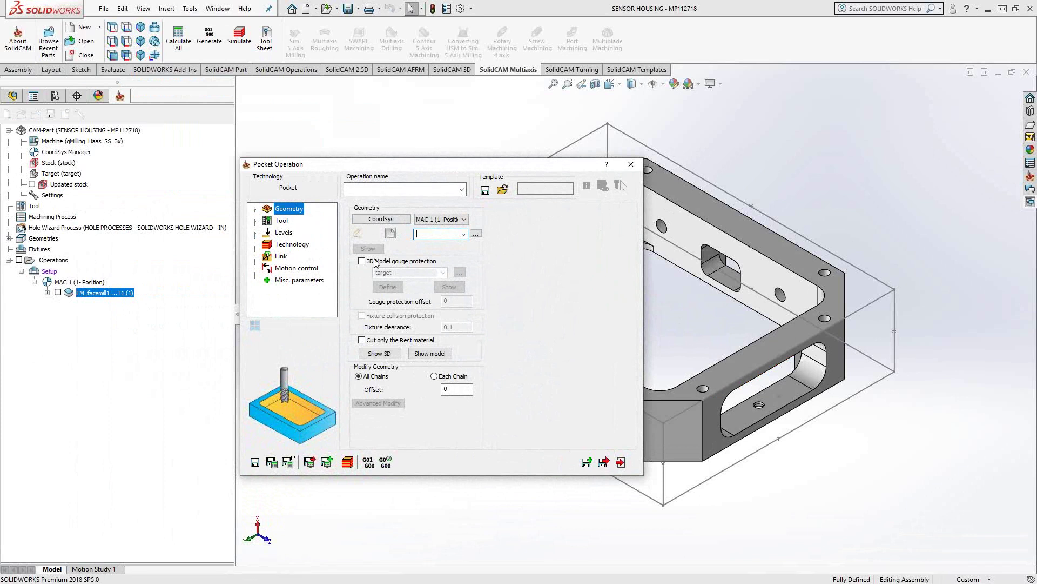
left_click(392, 234)
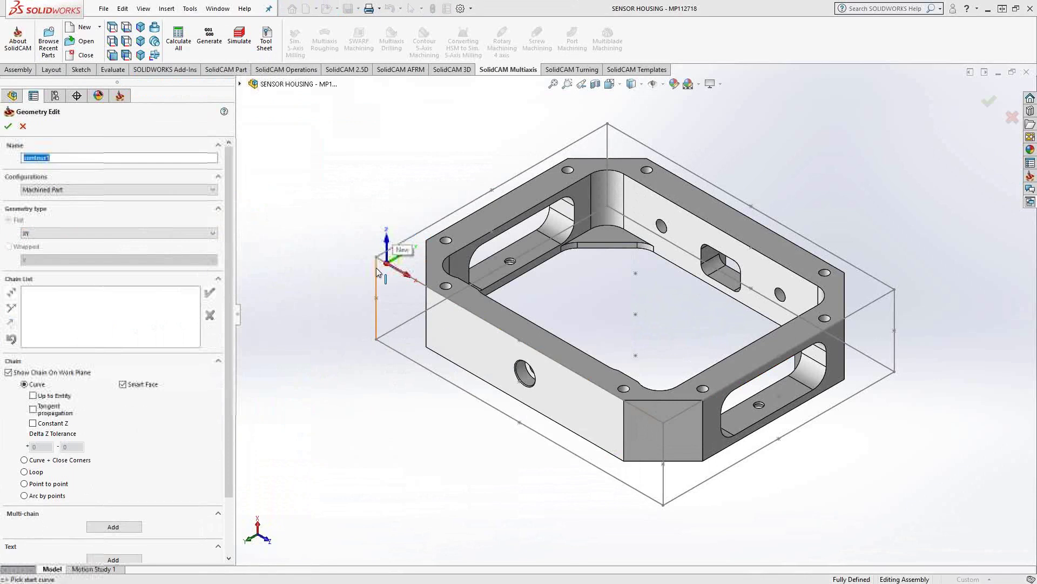
middle_click_drag(382, 265, 449, 333)
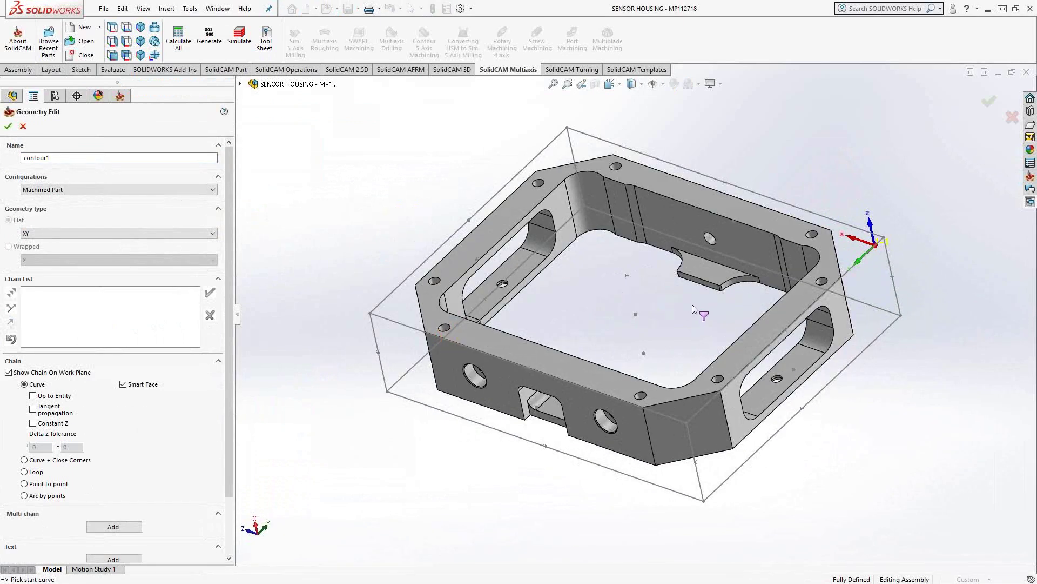
scroll(692, 306, "down", 5)
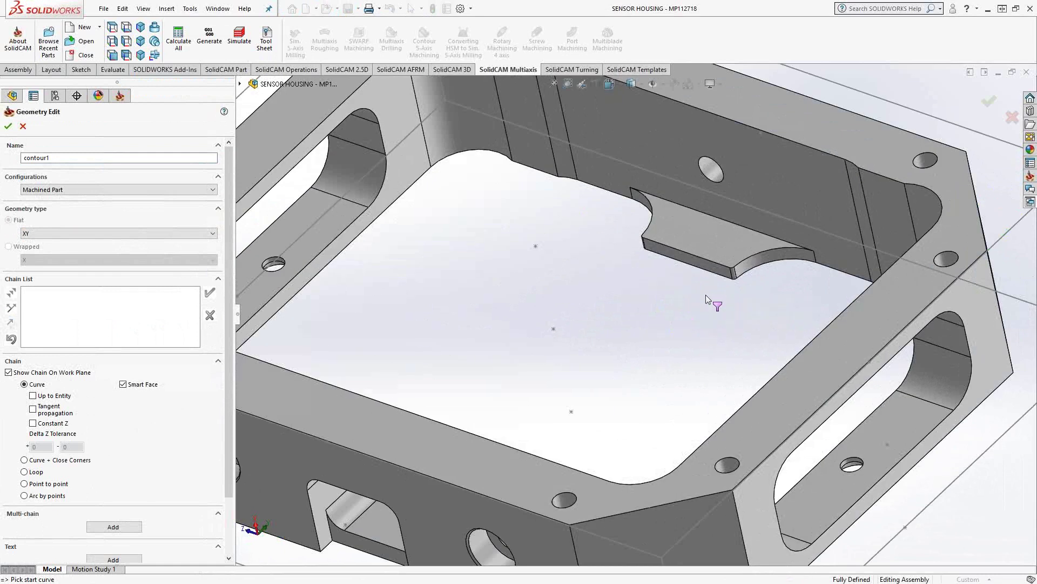
left_click(718, 275)
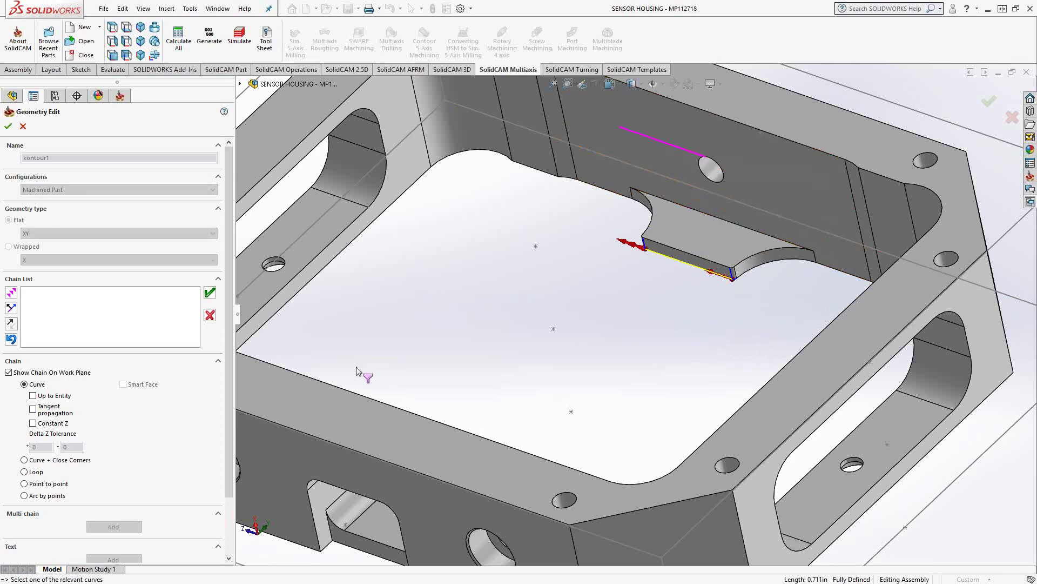
left_click(8, 373)
middle_click_drag(617, 283, 602, 293)
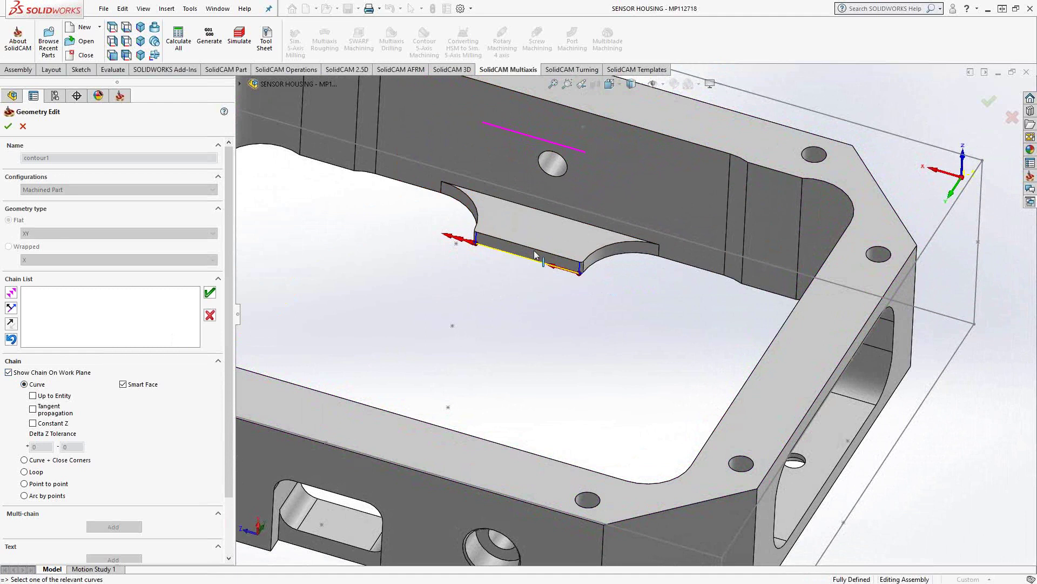
left_click(209, 315)
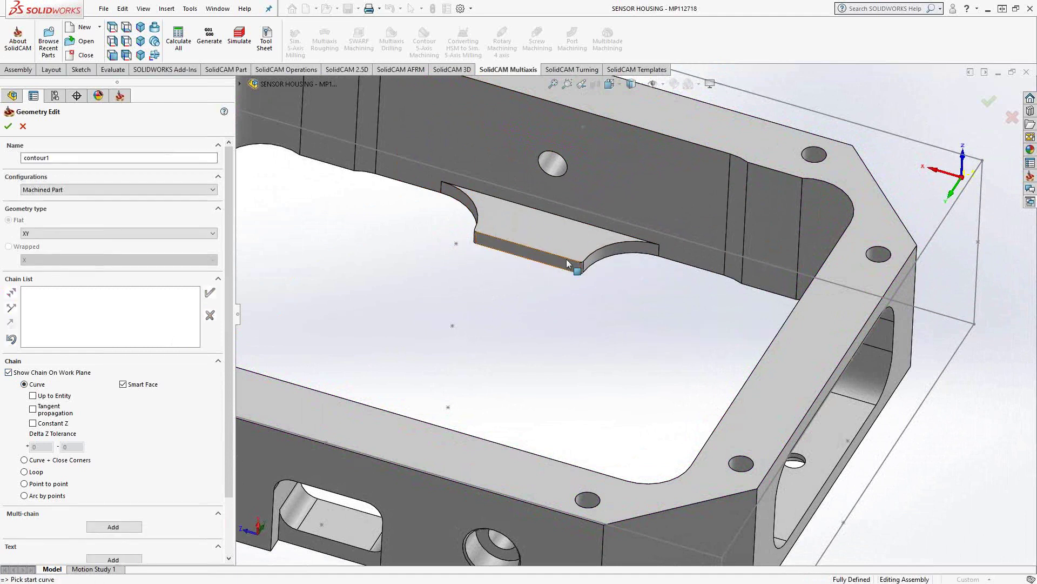
Try to chain the pocket contour curve by curve from the inner tab's front edge along its concave arc
left_click(562, 261)
middle_click_drag(562, 261, 358, 232)
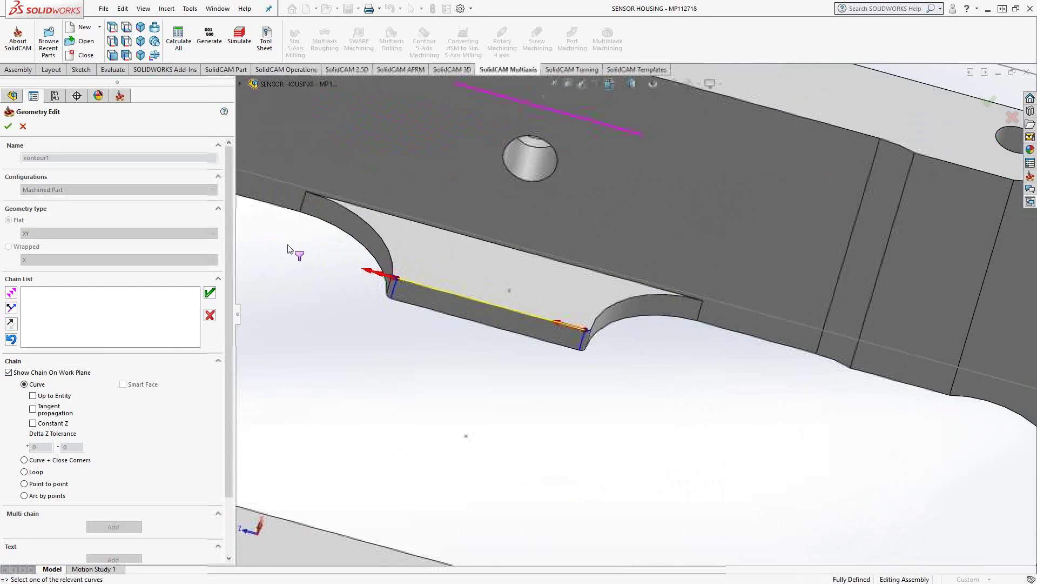
left_click(10, 294)
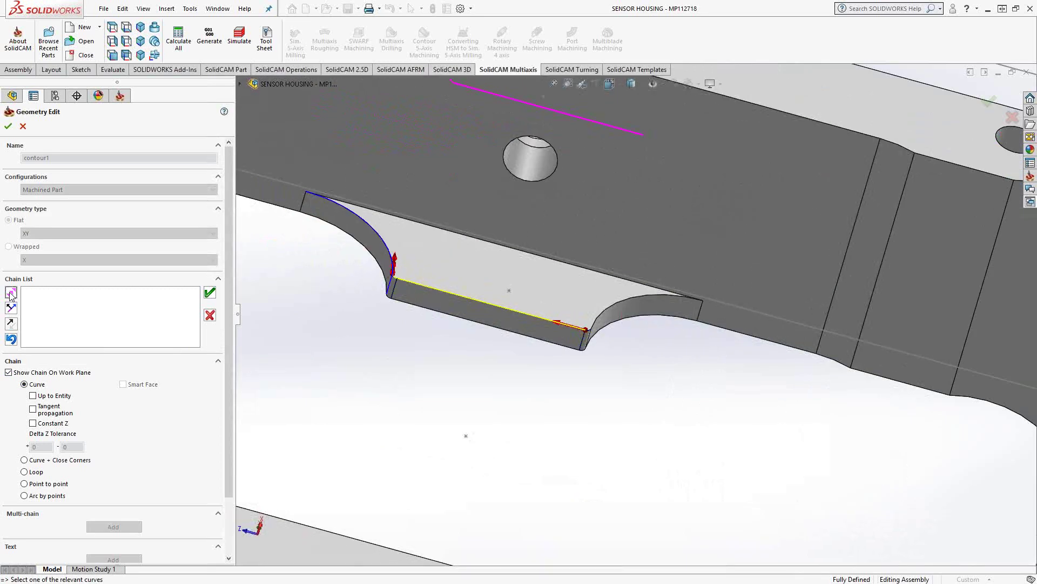
left_click(11, 295)
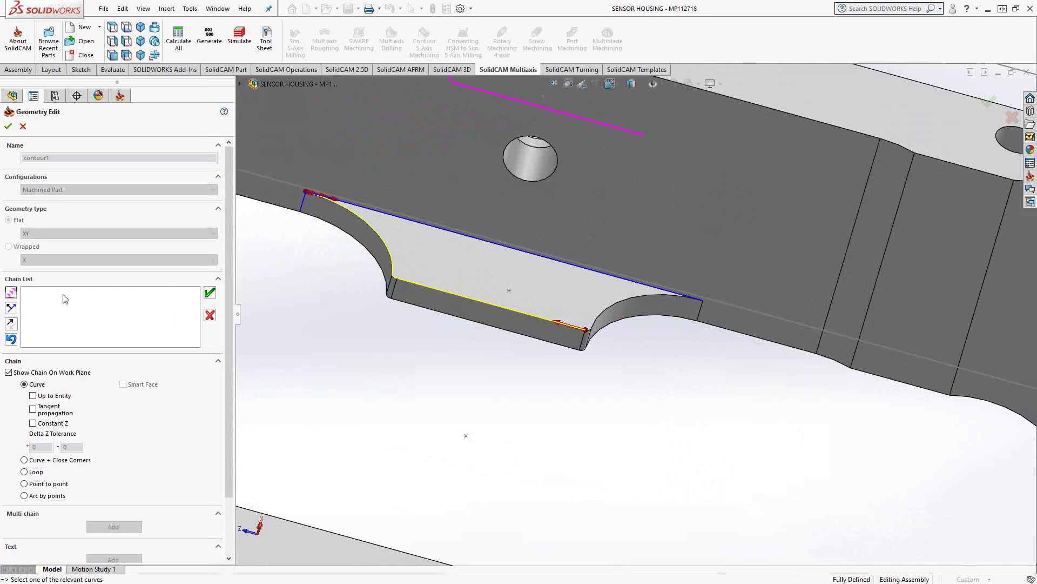
left_click(11, 308)
left_click(11, 294)
left_click(12, 308)
Try to extend the chain along the inner wall's bottom edge, through the small arc and around the rounded corner
mouse_move(331, 301)
middle_mouse_down()
mouse_move(278, 290)
mouse_move(319, 285)
middle_mouse_up()
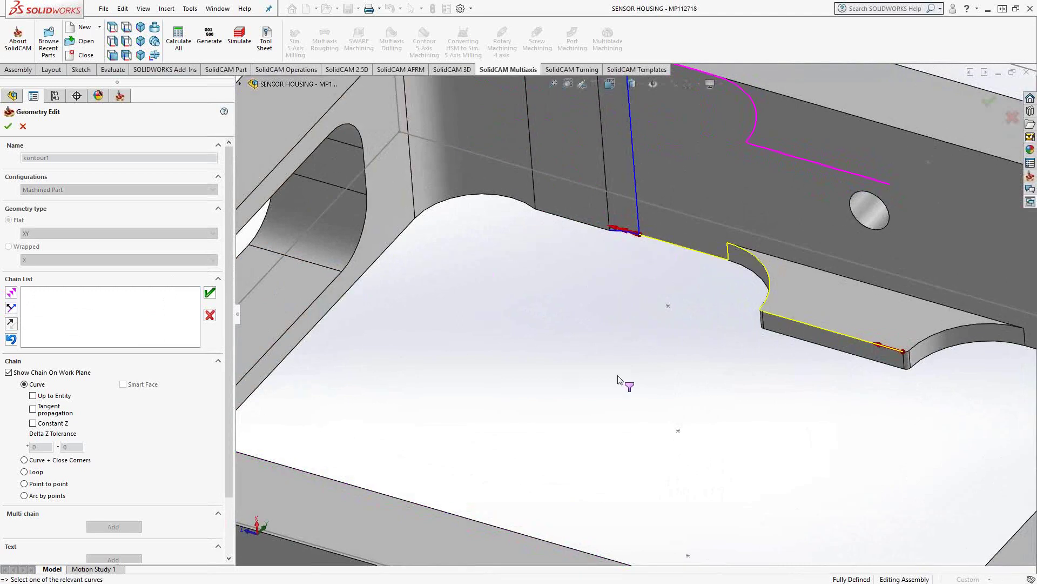
scroll(630, 359, "up", 4)
scroll(718, 232, "down", 5)
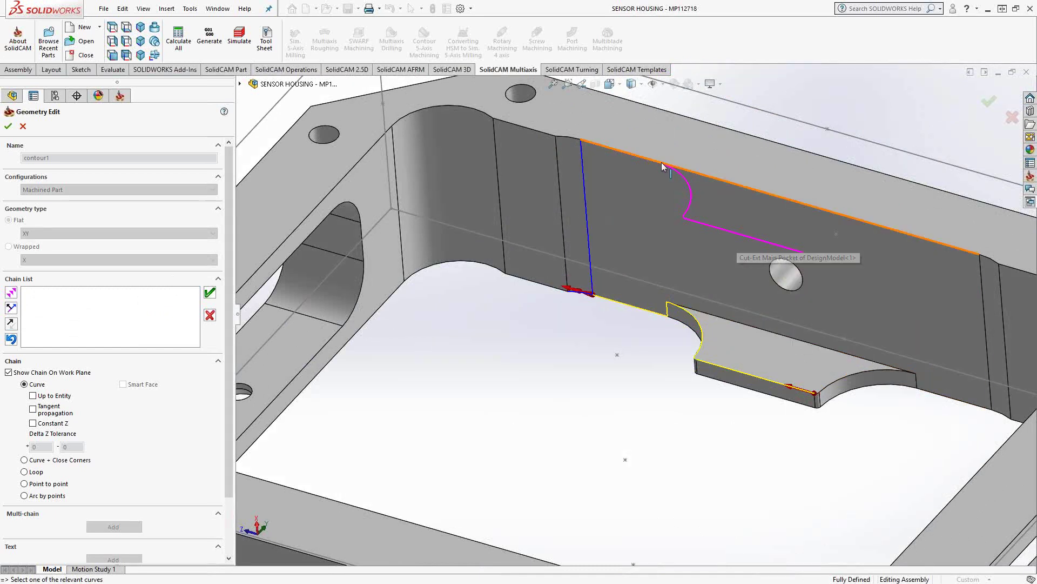
left_click(762, 243)
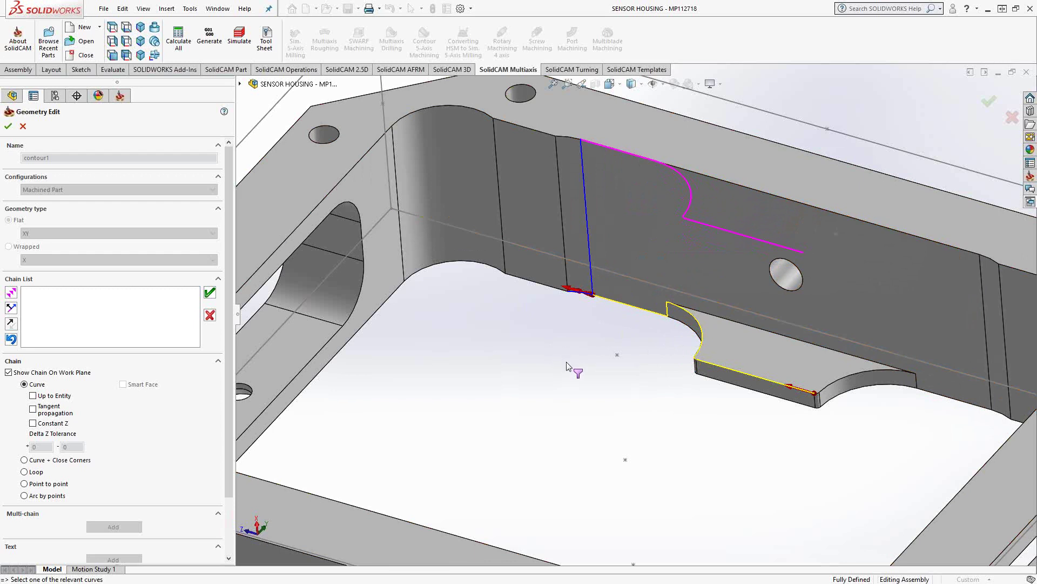
scroll(568, 303, "down", 5)
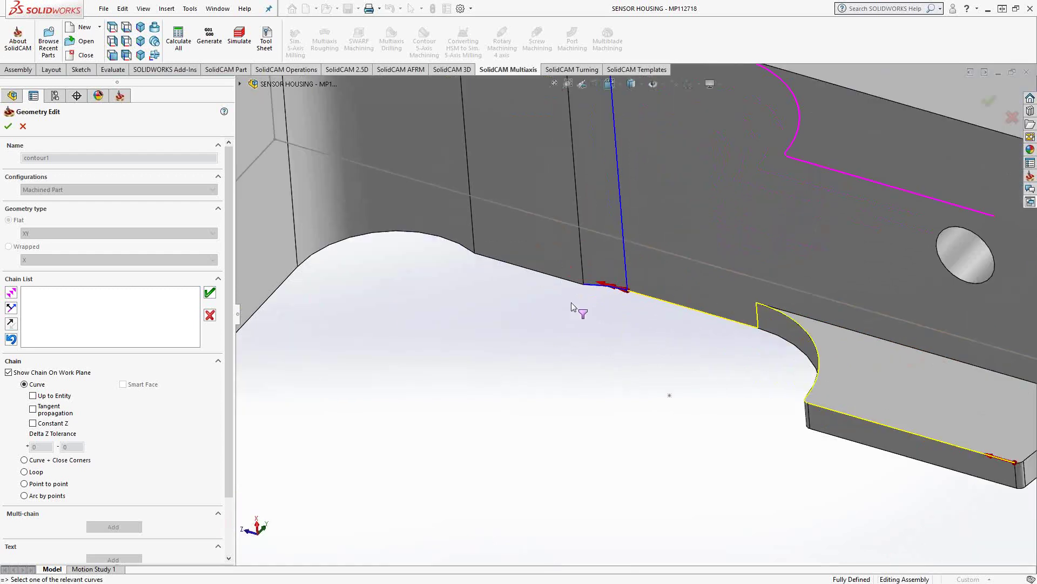
left_click(613, 281)
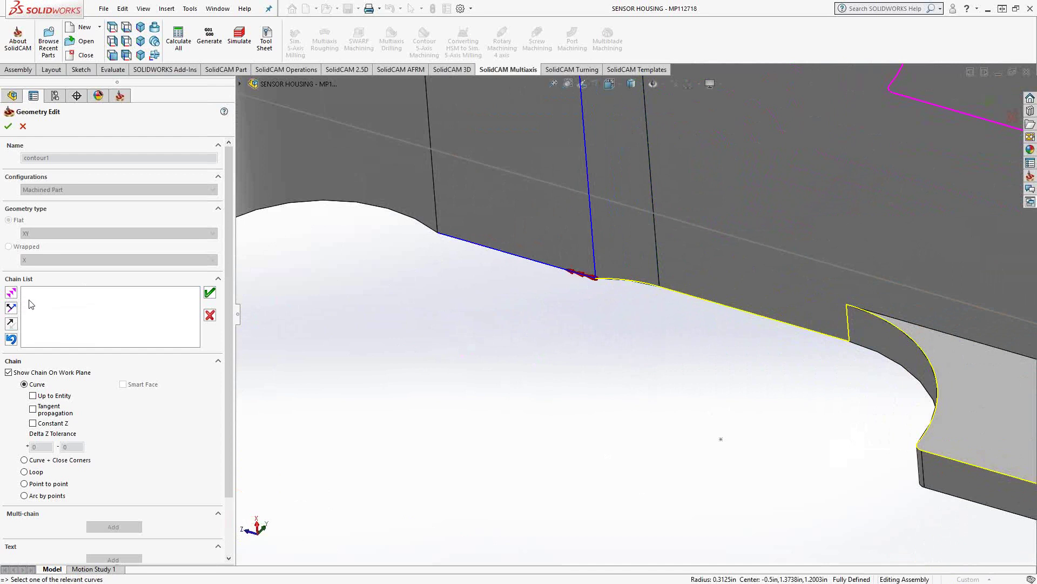
left_click(12, 293)
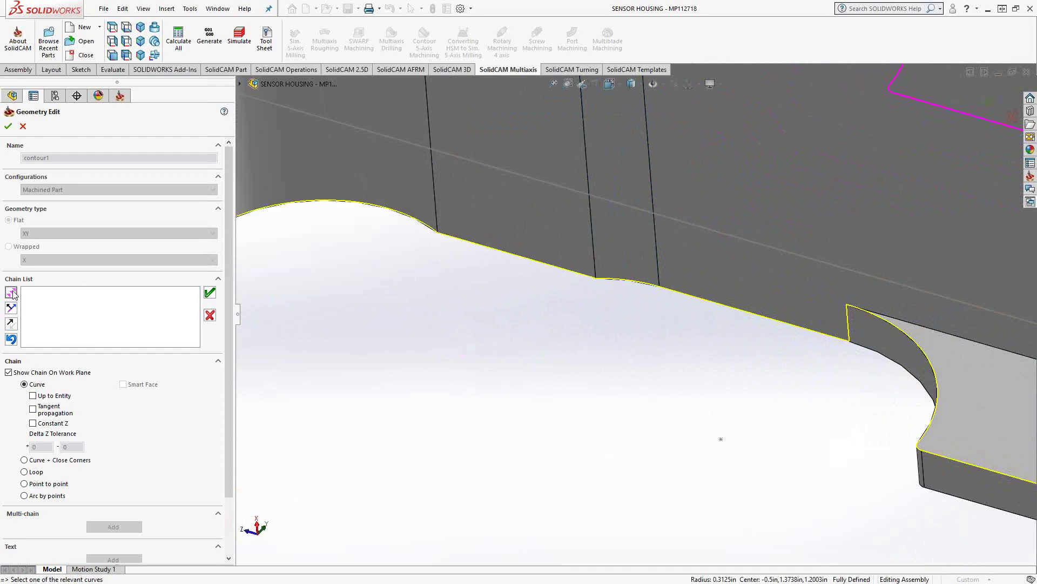
Try to continue the chain around the remaining inner bottom edges, and reject the manually built chain
scroll(556, 407, "up", 5)
middle_click_drag(591, 436, 649, 421)
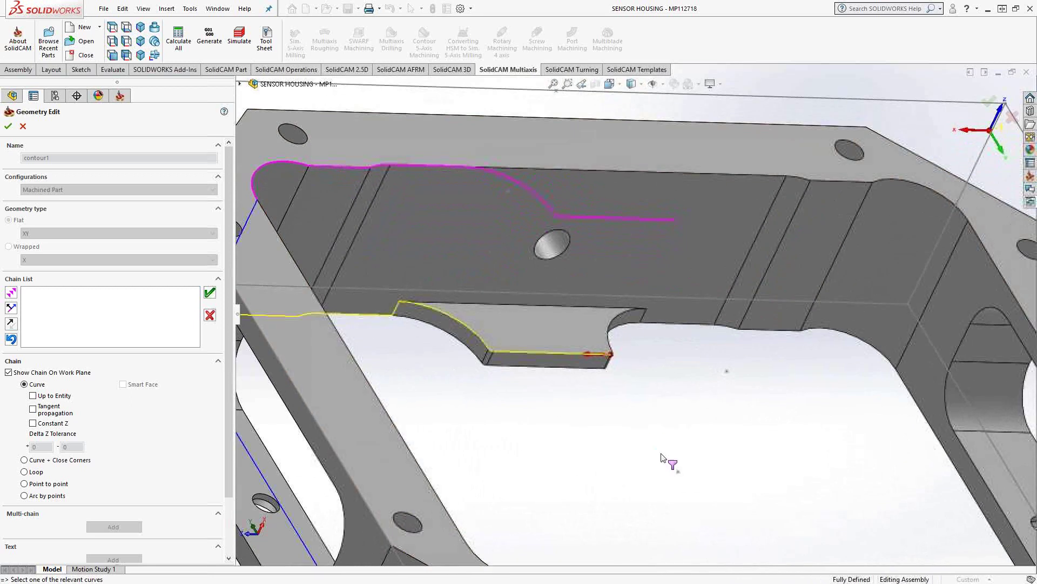
left_click(11, 294)
left_click(11, 293)
left_click(12, 293)
left_click(11, 293)
left_click(11, 293)
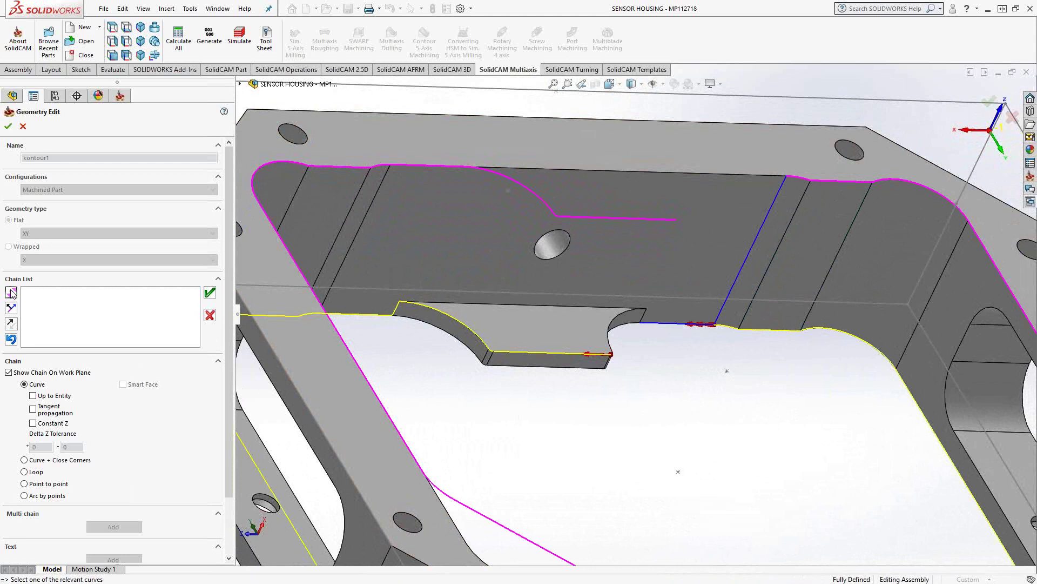
left_click(210, 315)
Define the pocket chain from the inner tab's bottom front edge using Constant Z, accept it, and finish the geometry
middle_click_drag(525, 439, 440, 417)
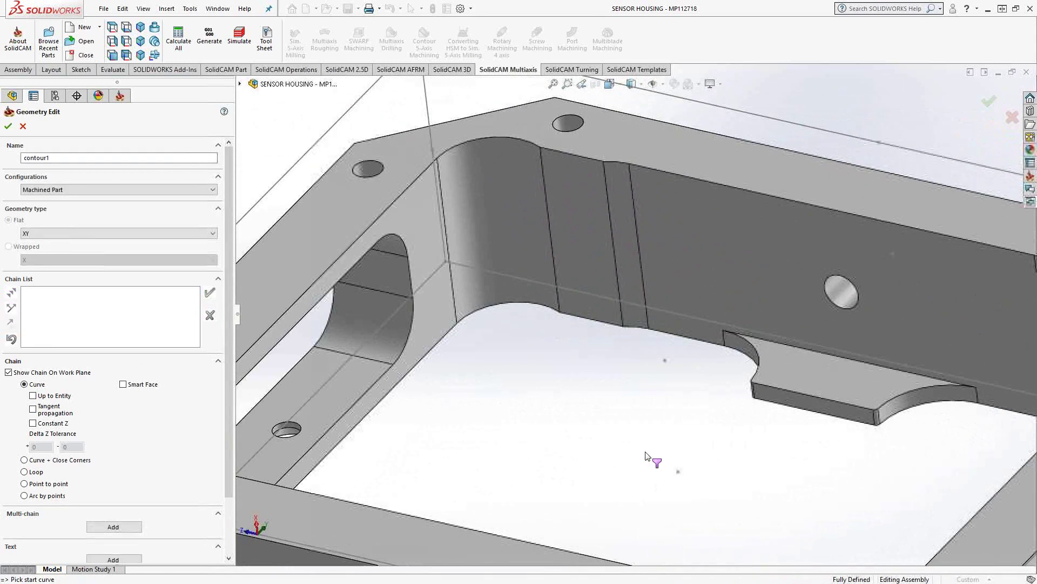
left_click(846, 425)
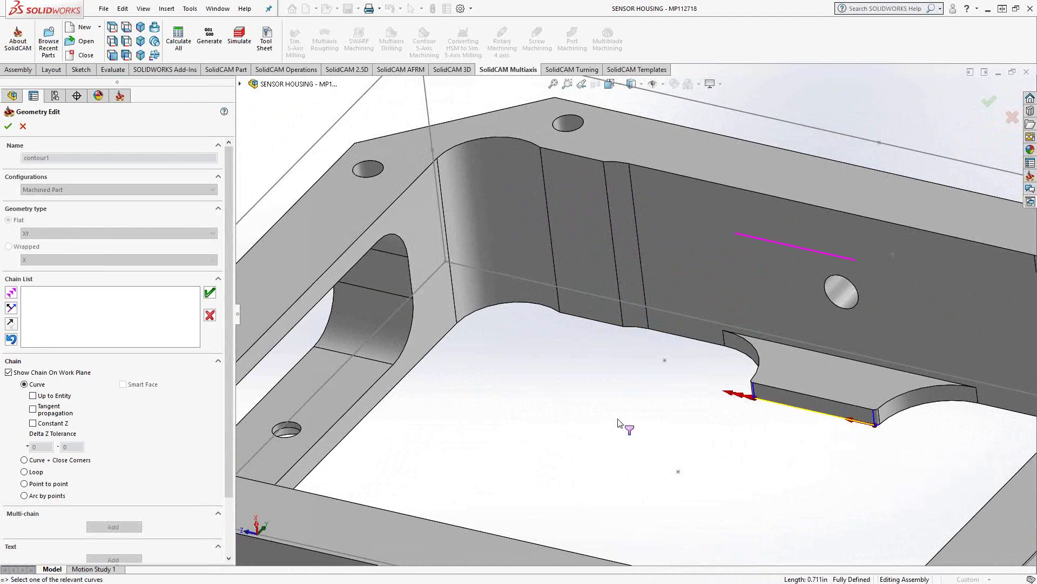
left_click(33, 424)
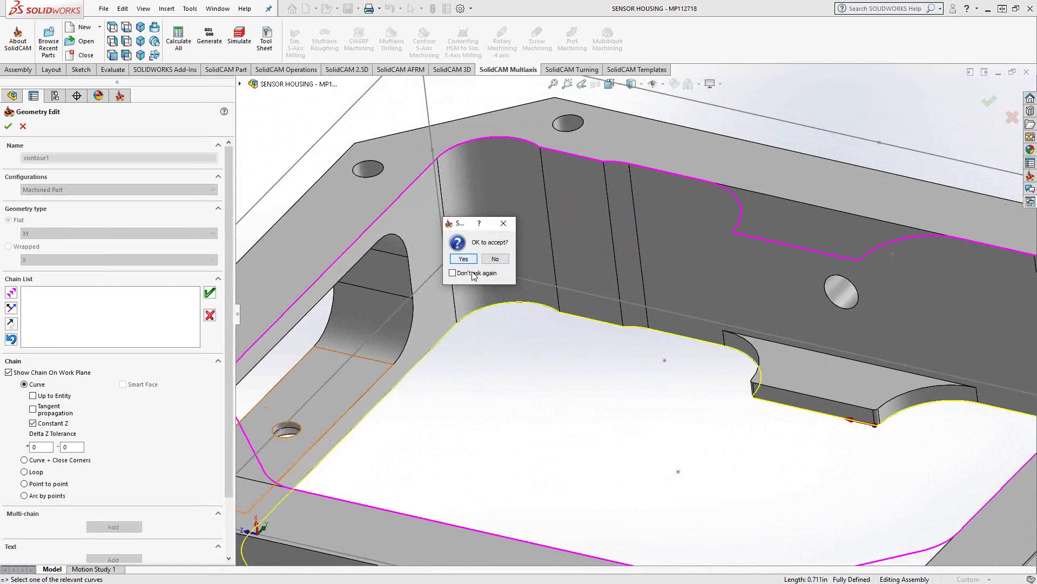
left_click(463, 259)
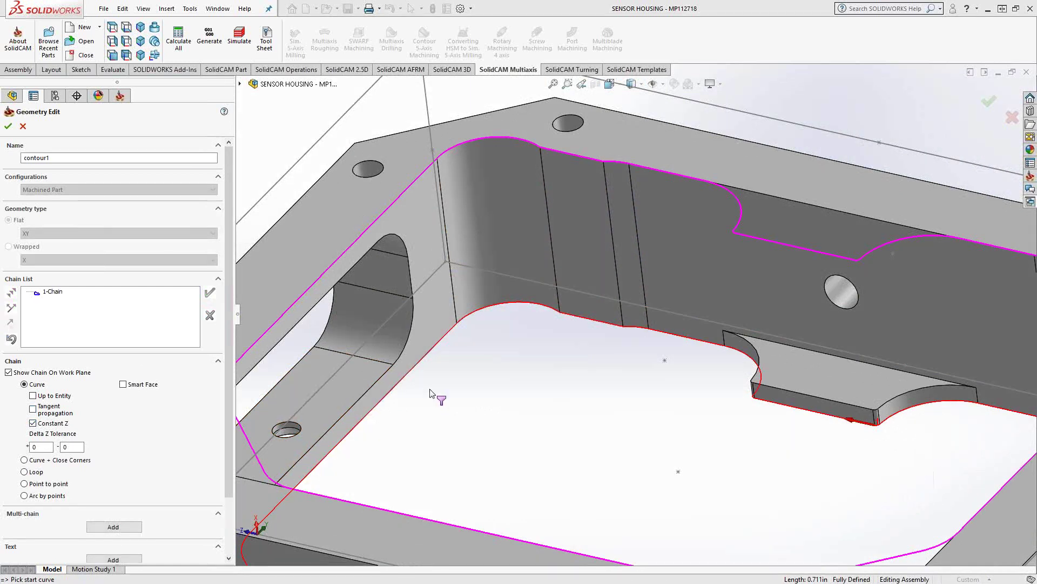
left_click(7, 127)
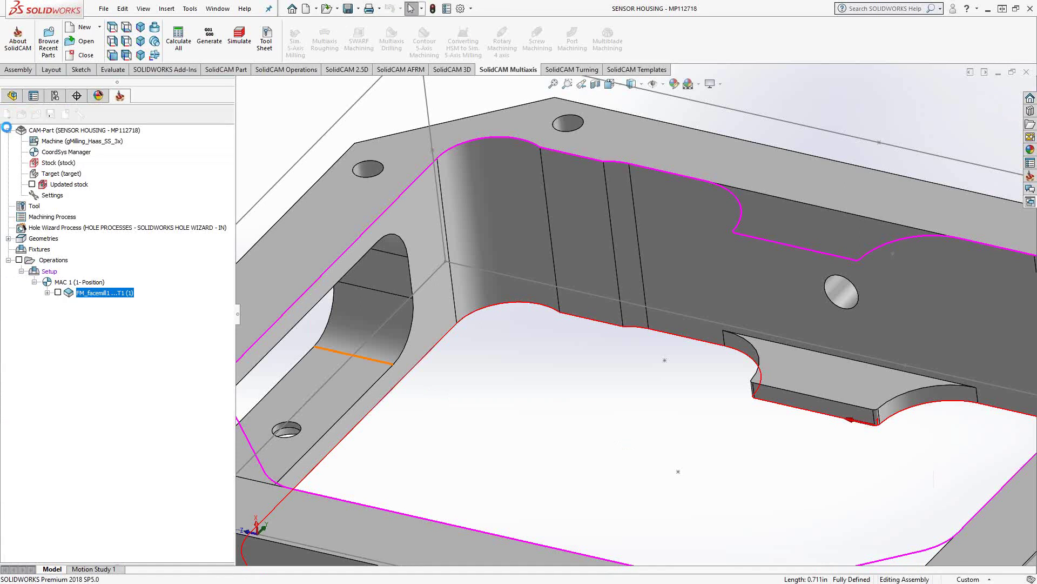
Add a new end mill with a diameter of 1 inch and assign it to the pocket operation
left_click(283, 220)
left_click(412, 374)
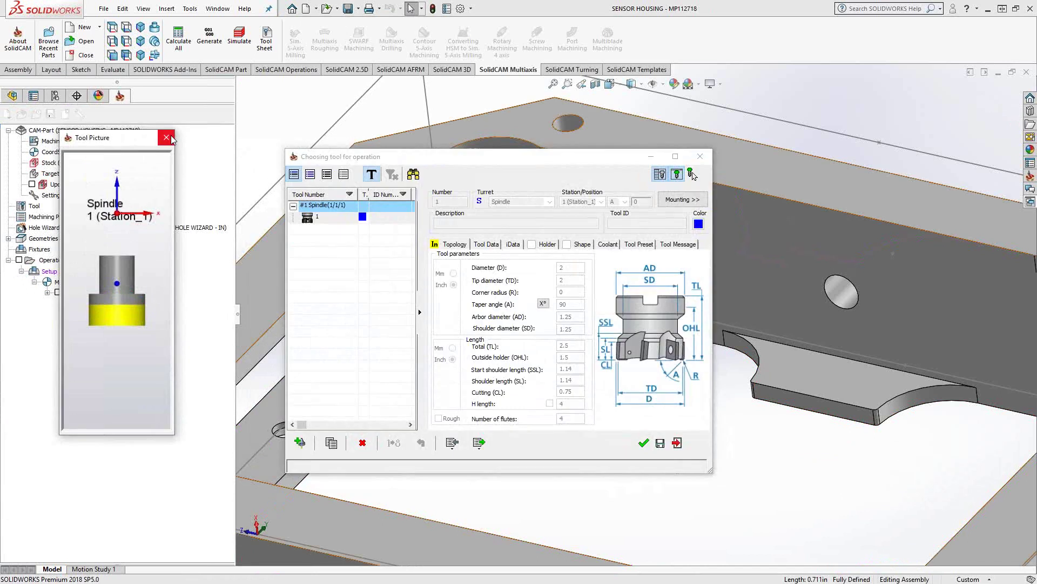
left_click(167, 138)
left_click(300, 442)
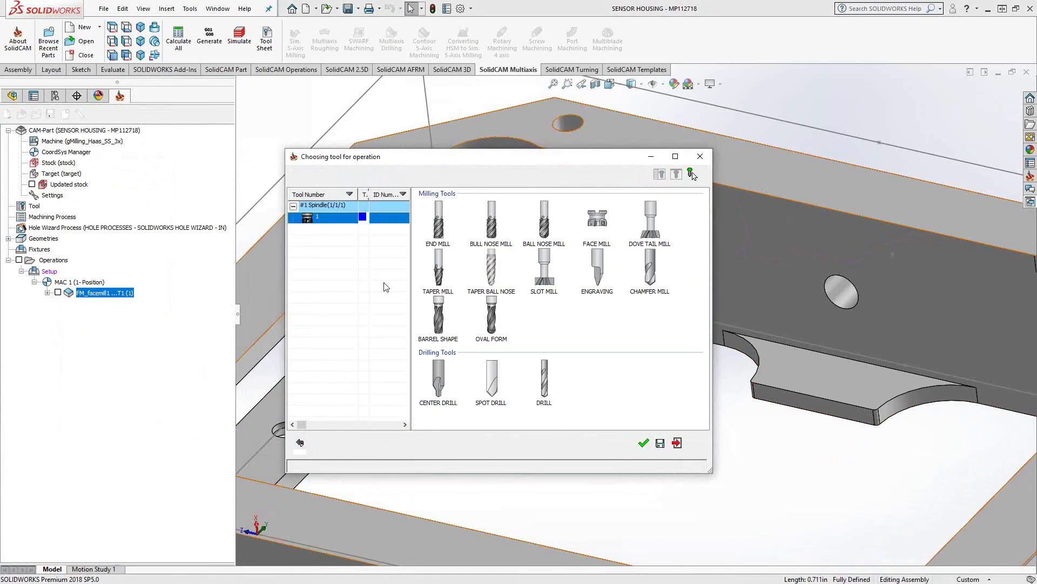
left_click(436, 229)
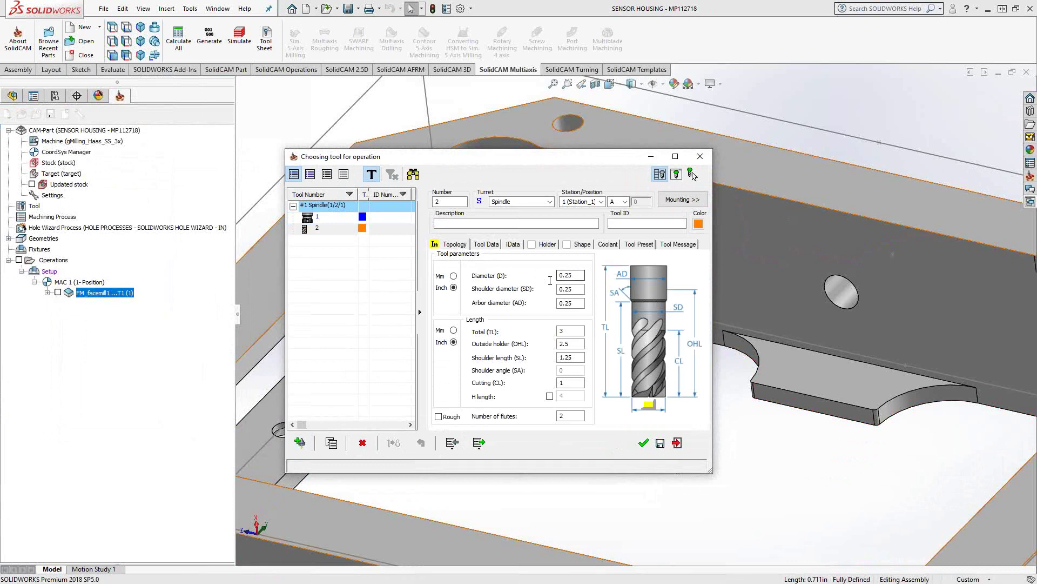
type("1")
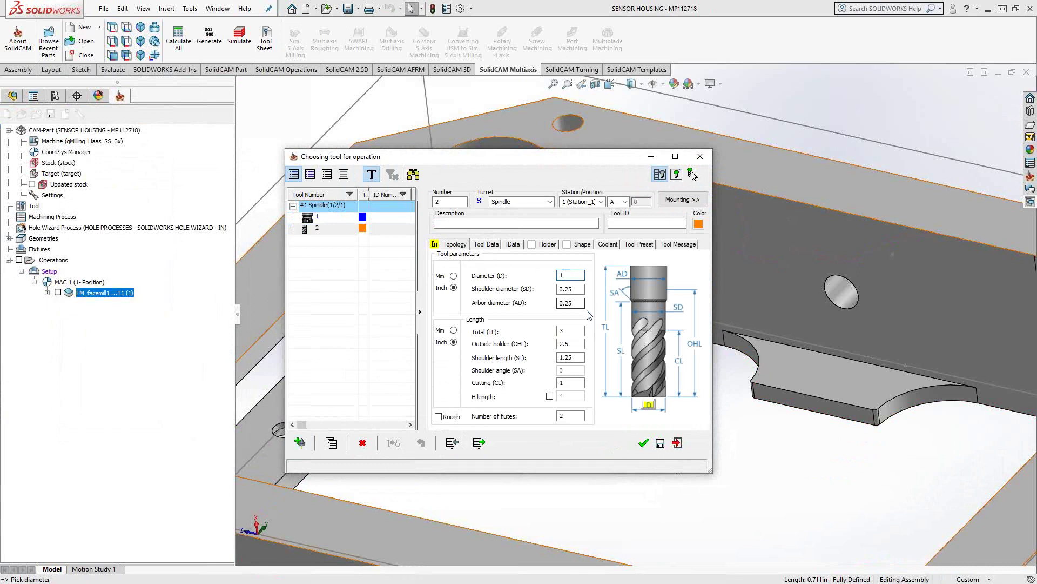
left_click(576, 303)
left_click(643, 443)
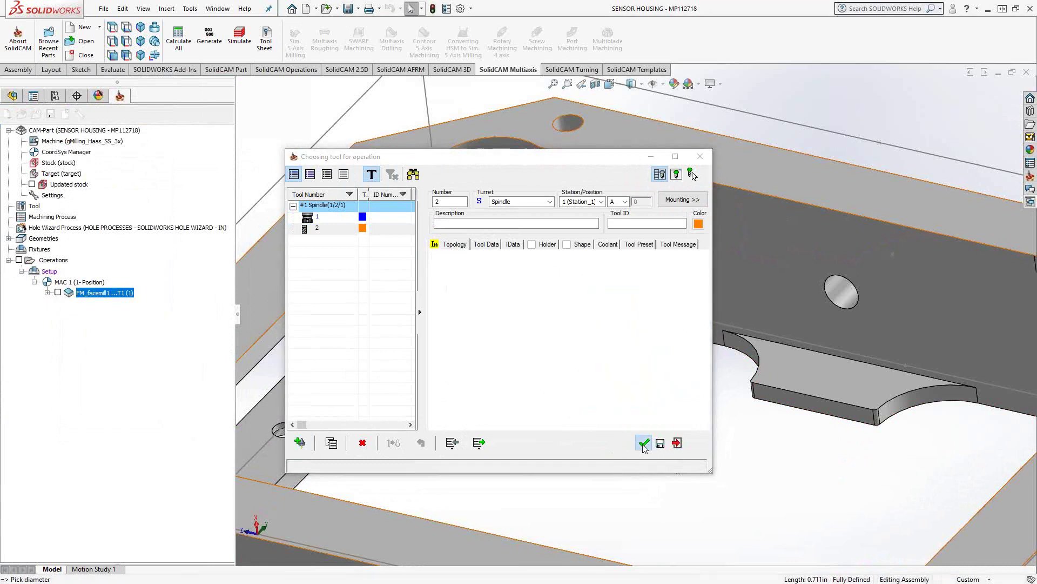
Switch the pocket's milling levels to By stock, and return them to By target
left_click(284, 233)
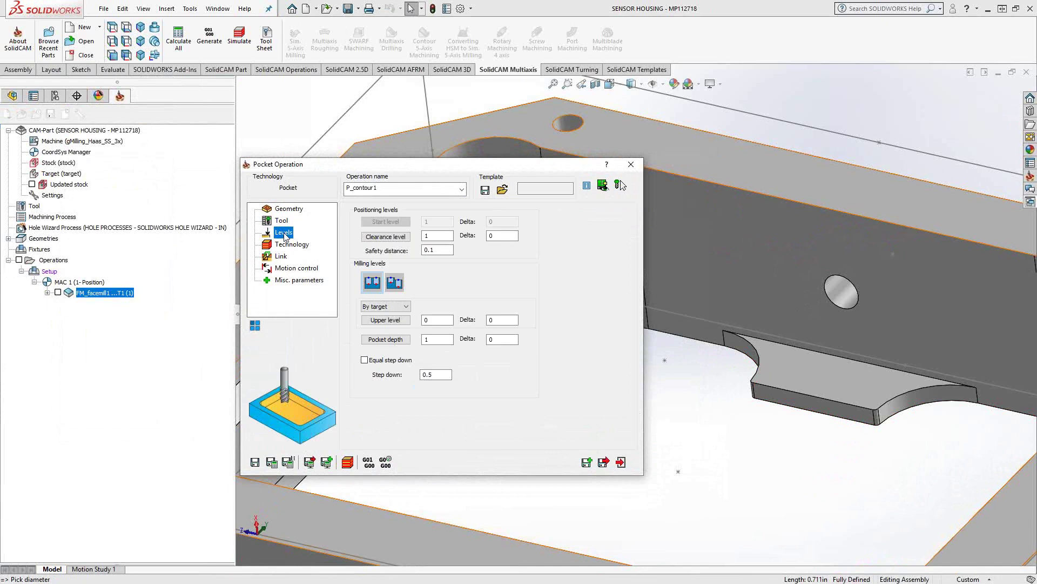
left_click(402, 308)
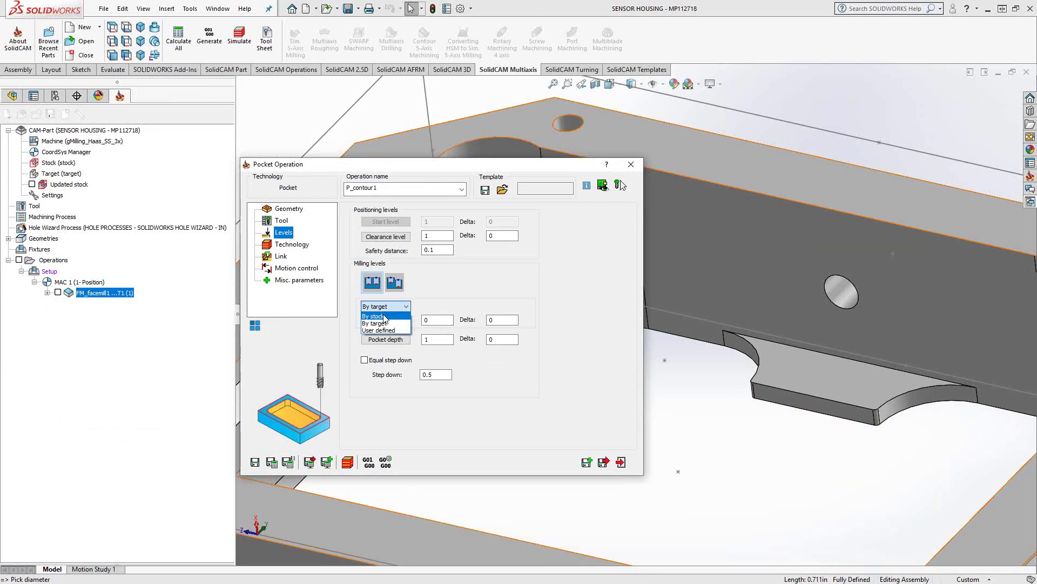
left_click(385, 319)
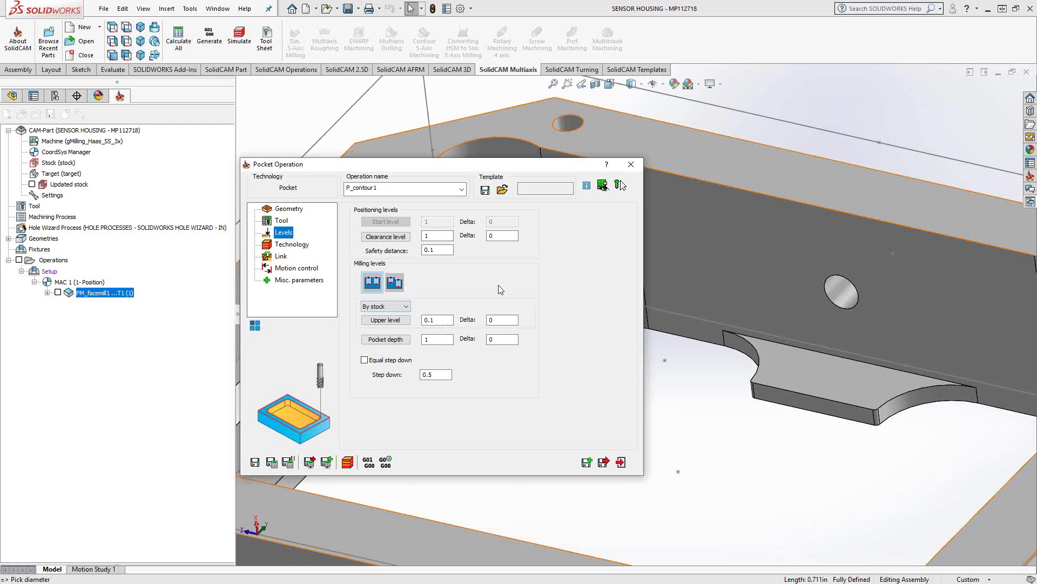
left_click(389, 306)
left_click(388, 323)
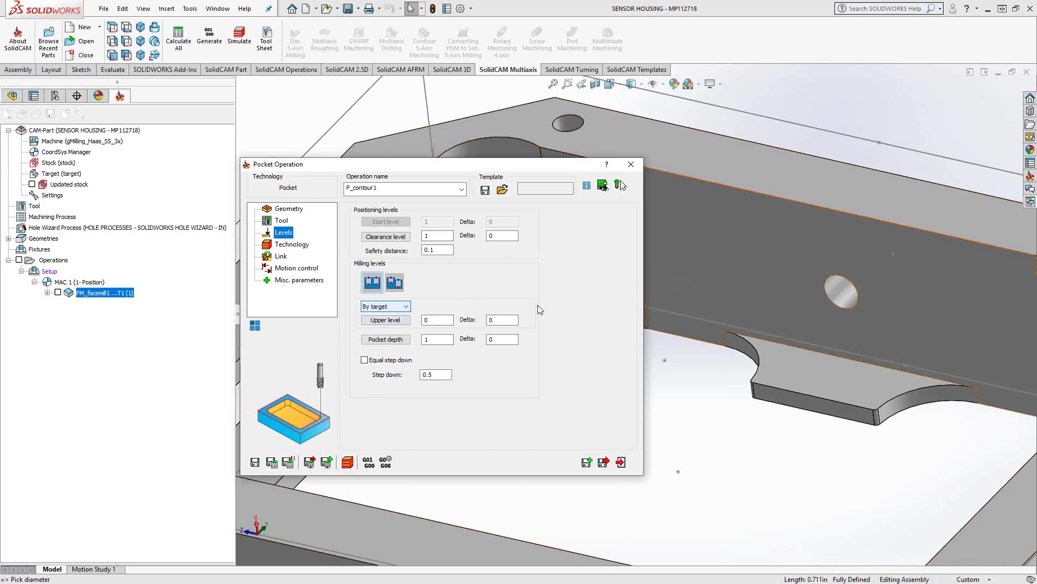
Set the pocket's upper level to 0.1 from the stock's top corner point beside the coordinate system
left_click(408, 307)
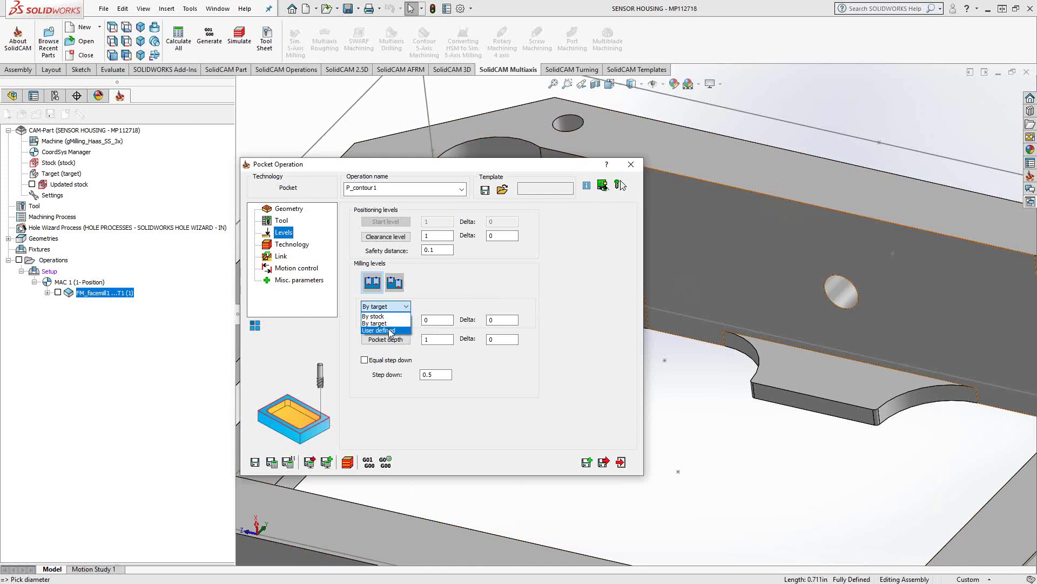
left_click(447, 287)
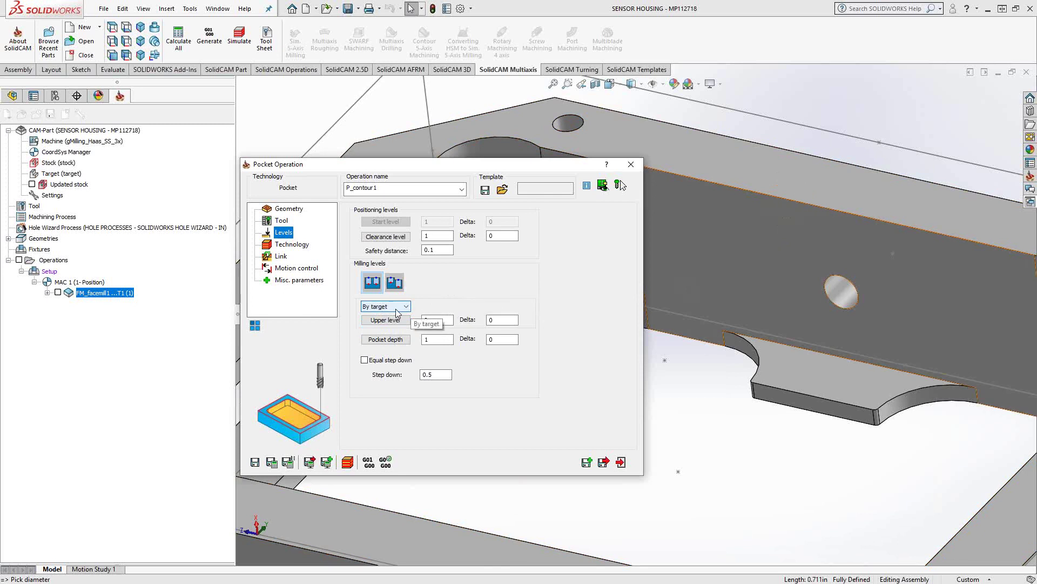
left_click(443, 323)
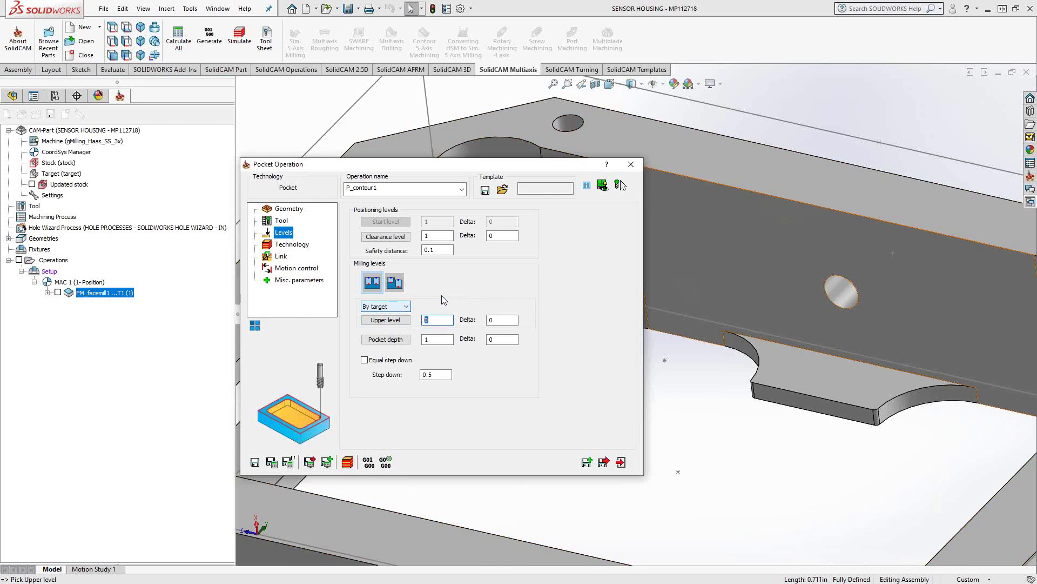
scroll(648, 313, "up", 5)
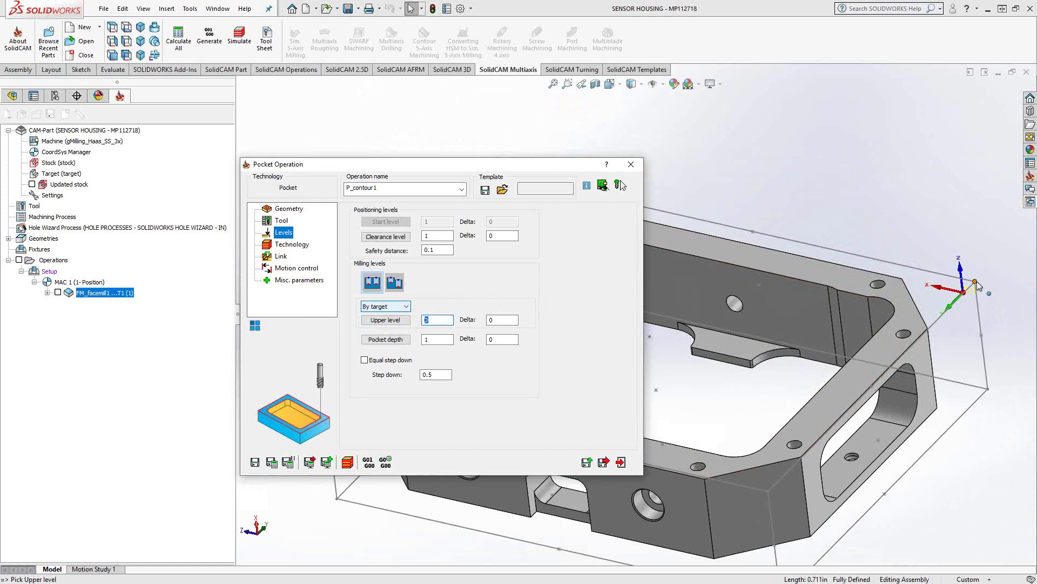
left_click(976, 282)
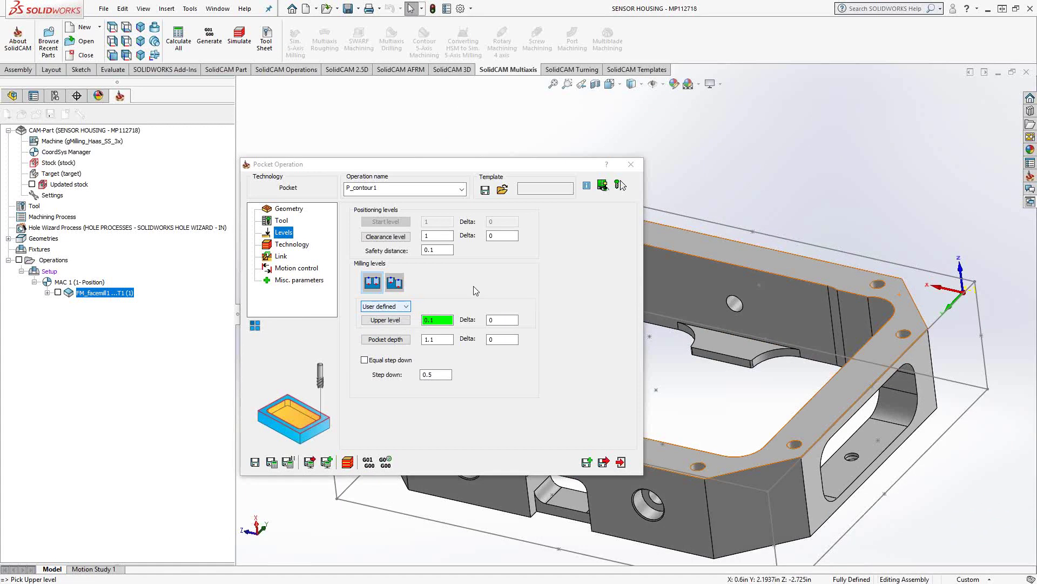
left_click(432, 319)
Set the pocket depth to 1.1 from the housing's flat bottom face
left_click(442, 339)
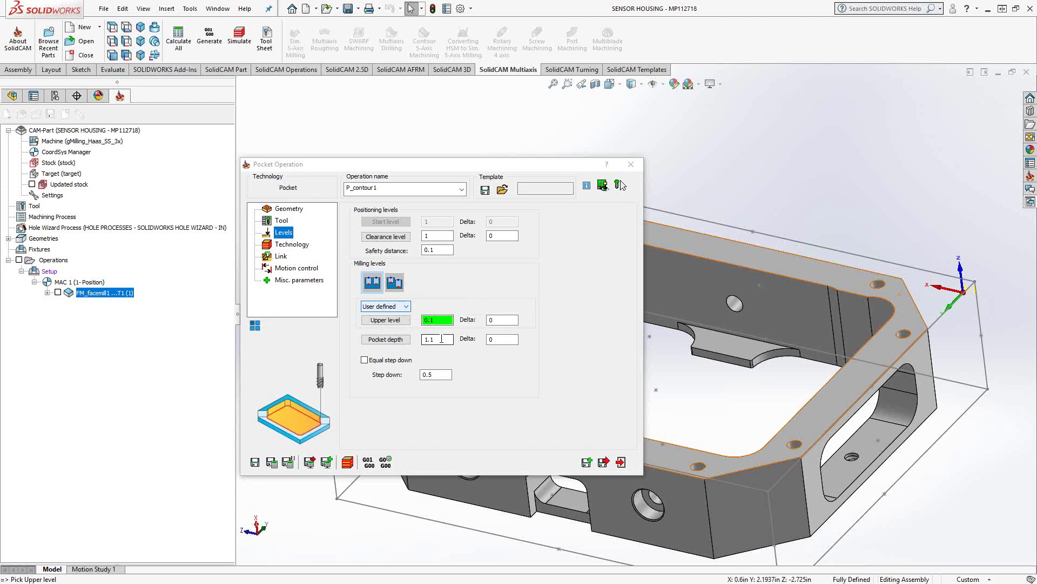
middle_click_drag(791, 431, 772, 284)
left_click(385, 339)
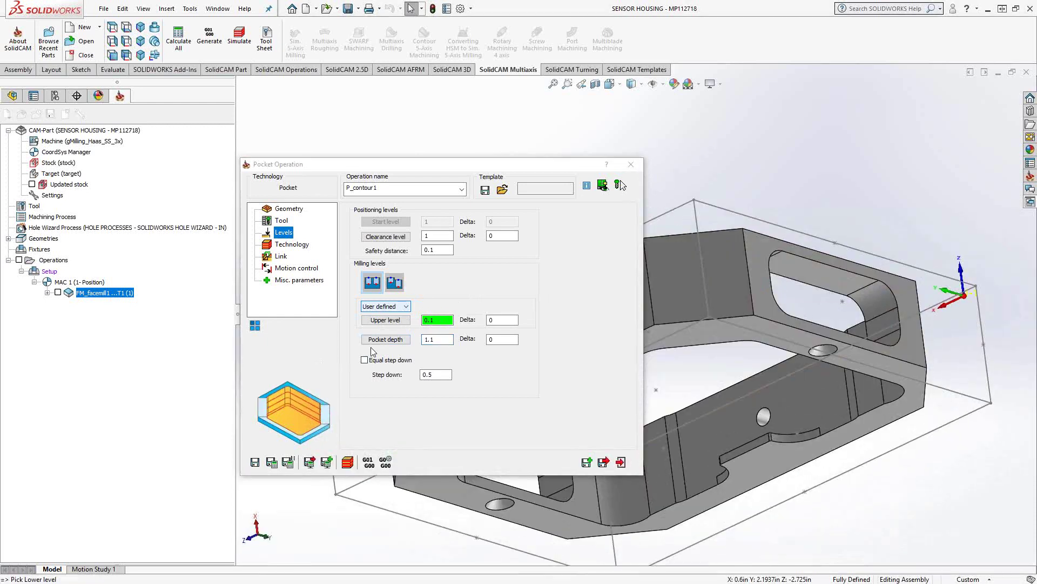
left_click(867, 420)
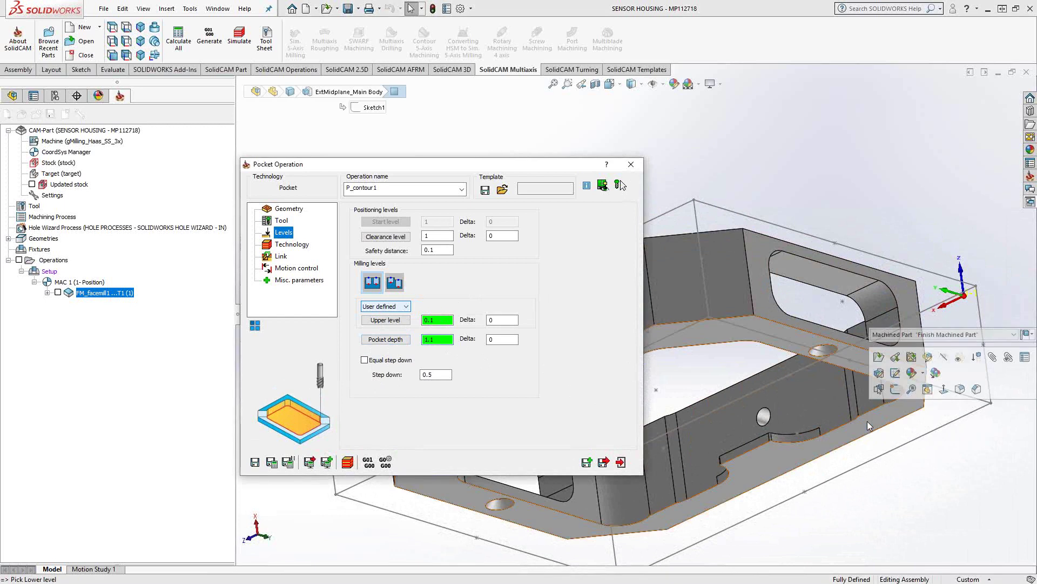
middle_click_drag(867, 421, 782, 402)
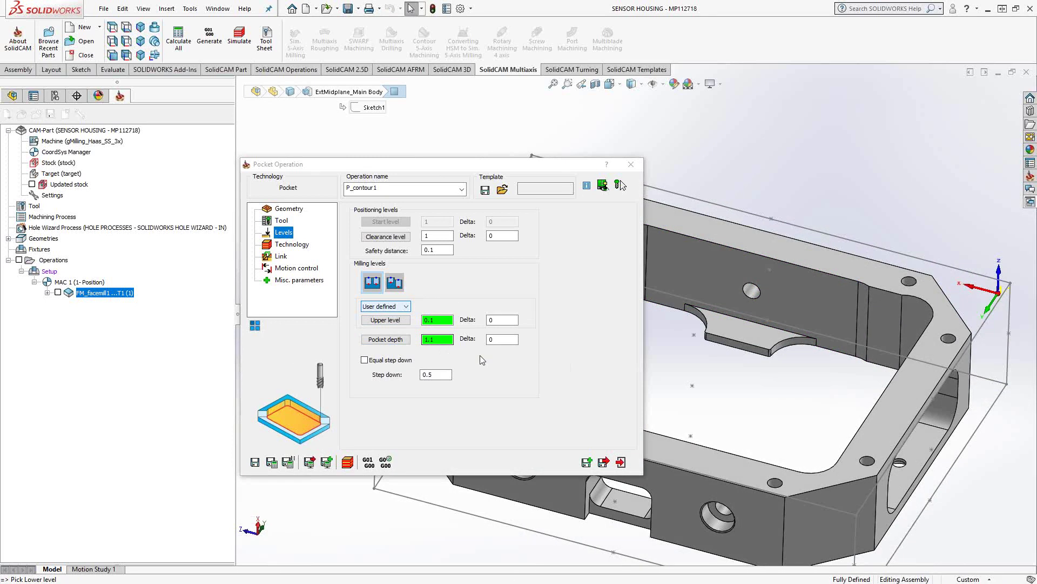
Set the pocket depth delta to -.02 and turn on equal step down
key("Tab")
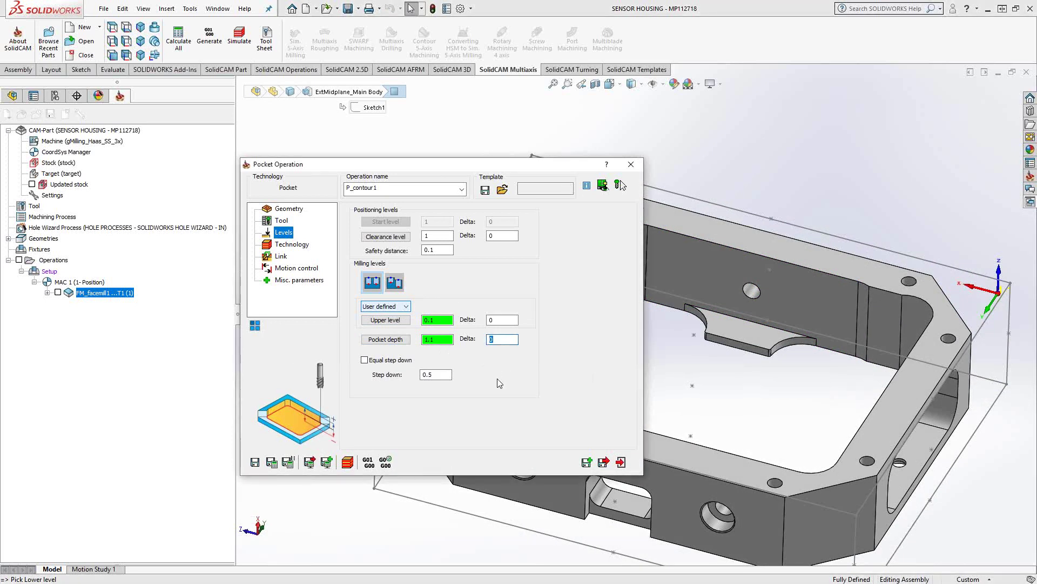
type("-.02")
key("Tab")
key("Tab")
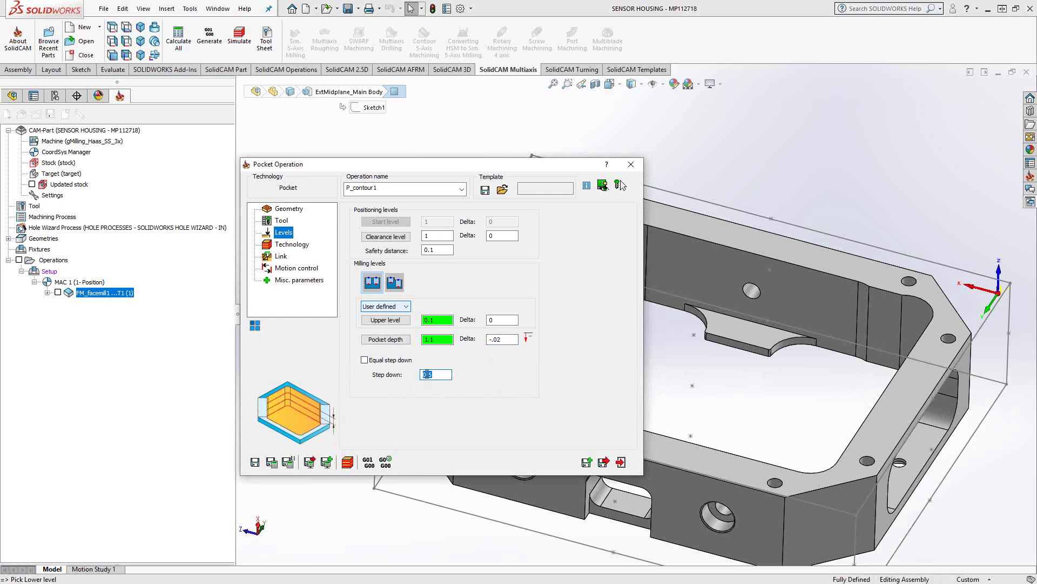
left_click(365, 359)
Switch the pocket's technology to Hatch and review its hatch options
left_click(292, 244)
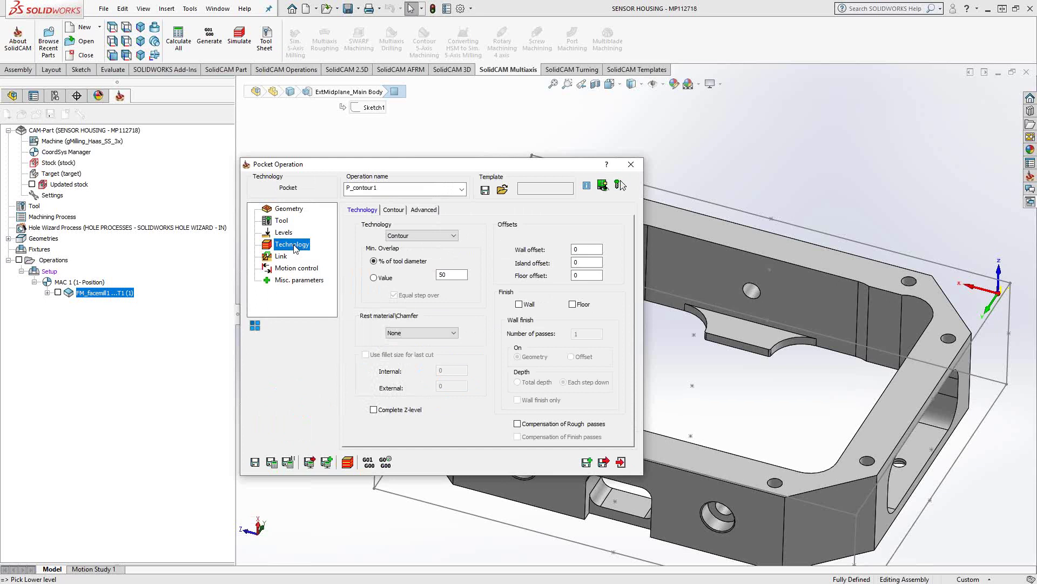
left_click(448, 238)
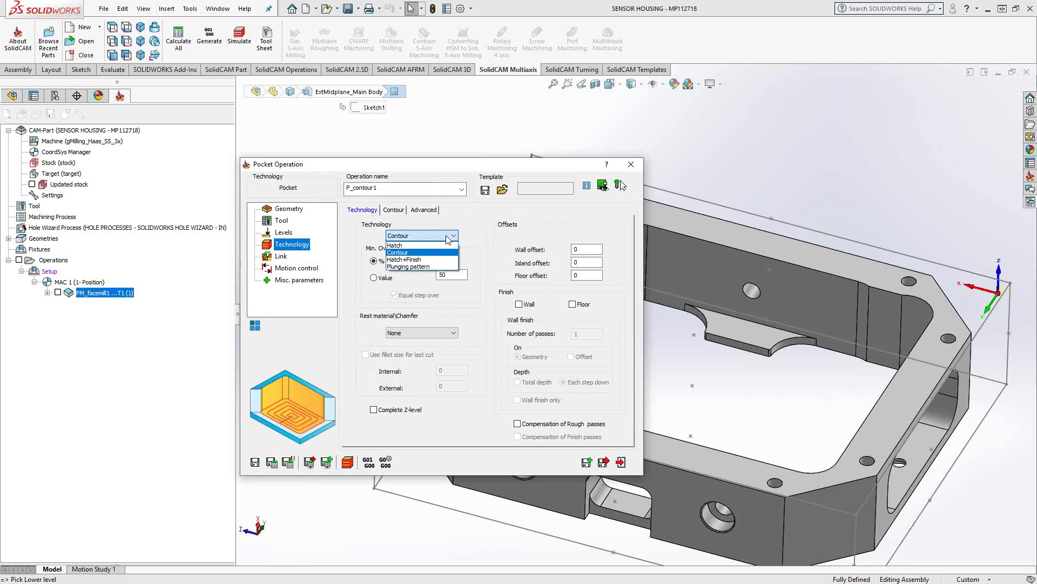
left_click(413, 245)
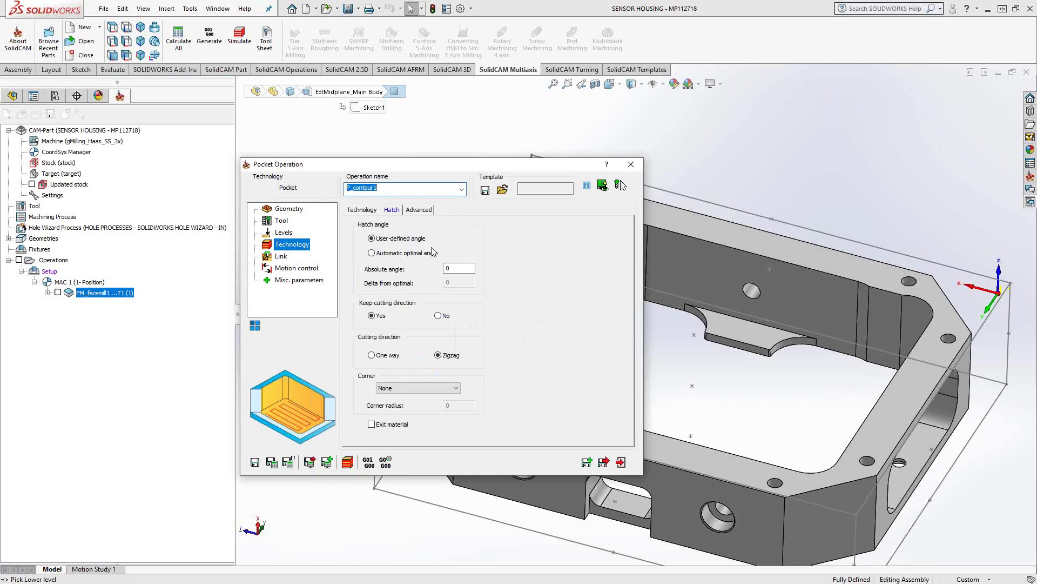
left_click(362, 209)
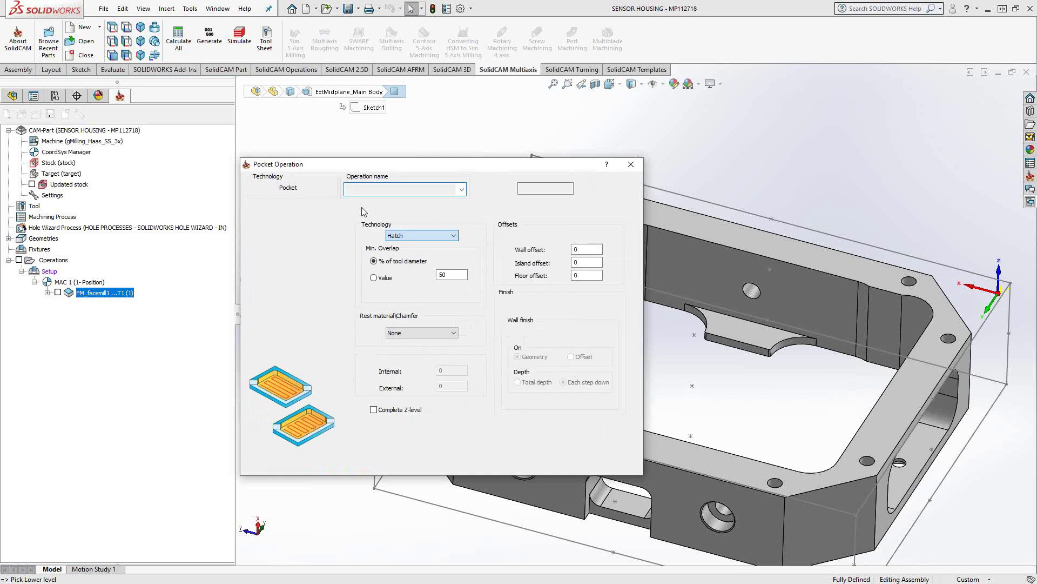
Review the options of the Plunging pattern technology, and return the pocket's technology to Contour
left_click(419, 237)
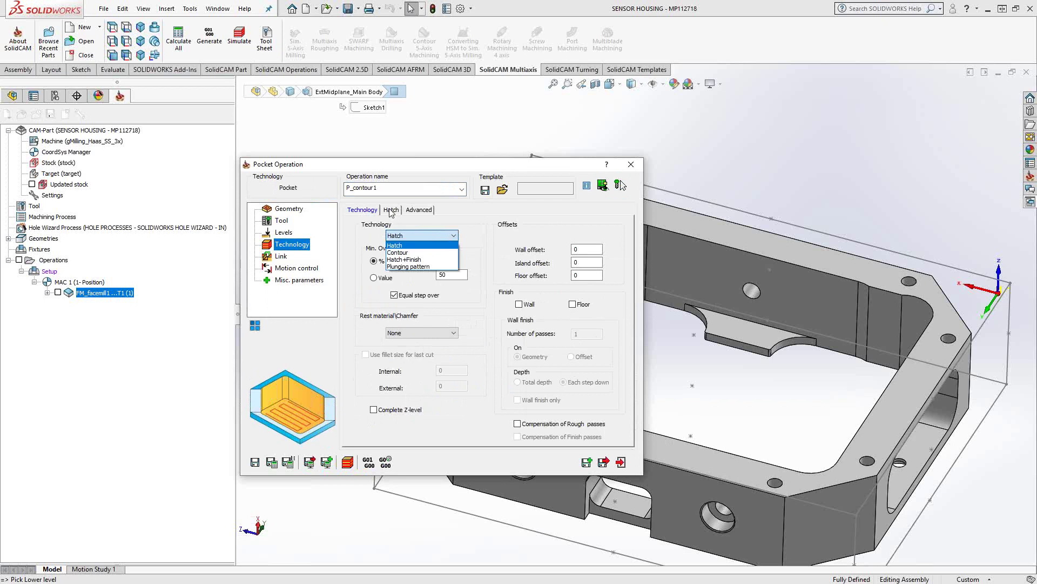
left_click(407, 266)
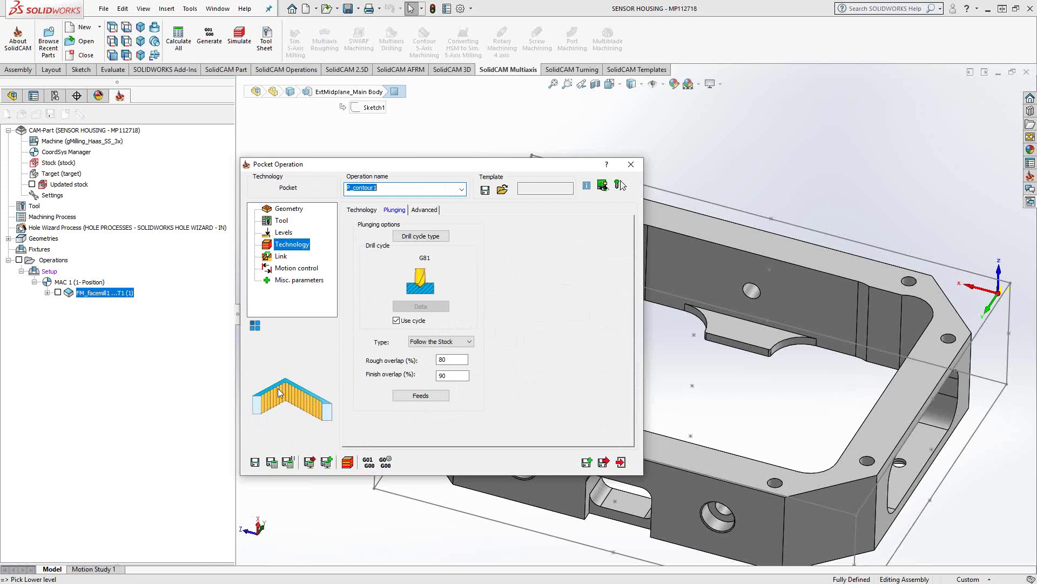
left_click(361, 210)
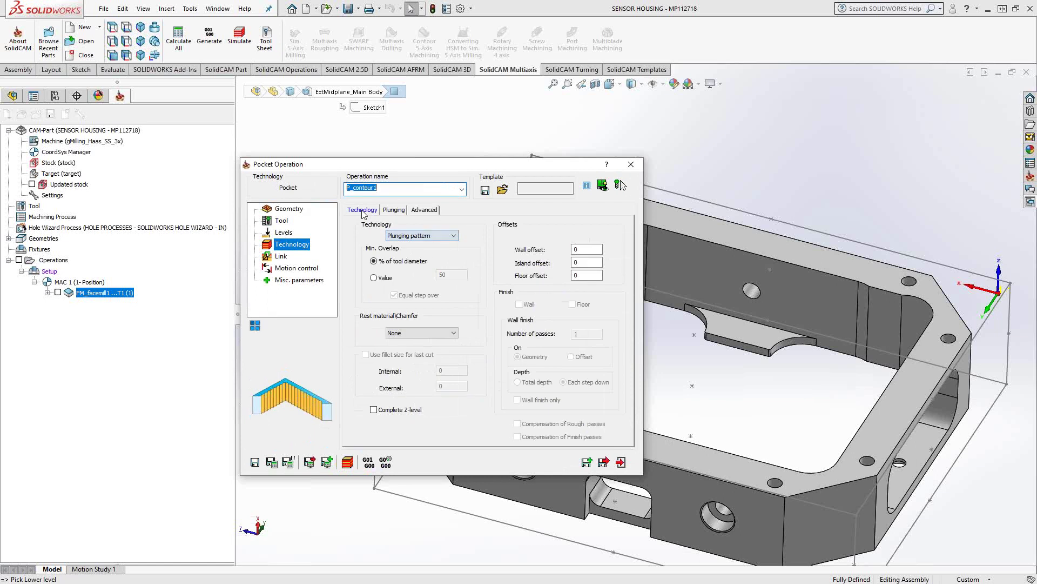
left_click(421, 236)
left_click(406, 253)
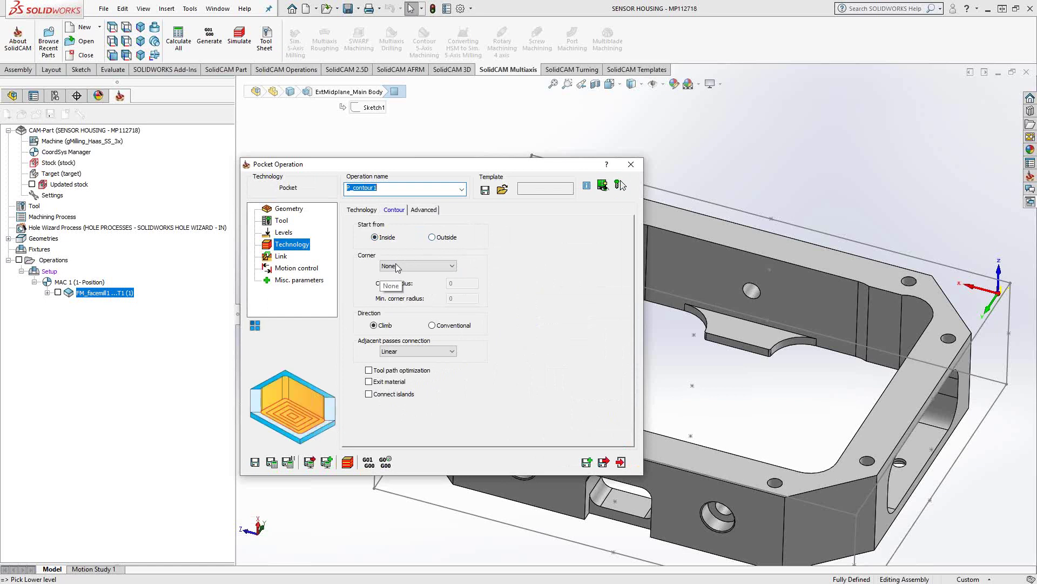
Try the Fillet, Loop and Sharp corner types for the contour passes and compare their previews
left_click(418, 267)
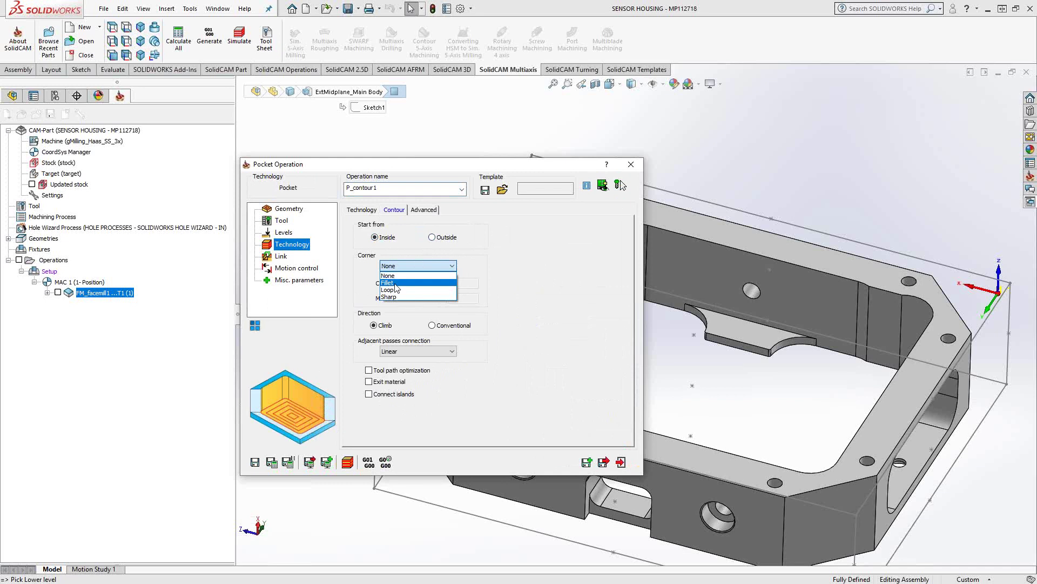
left_click(397, 284)
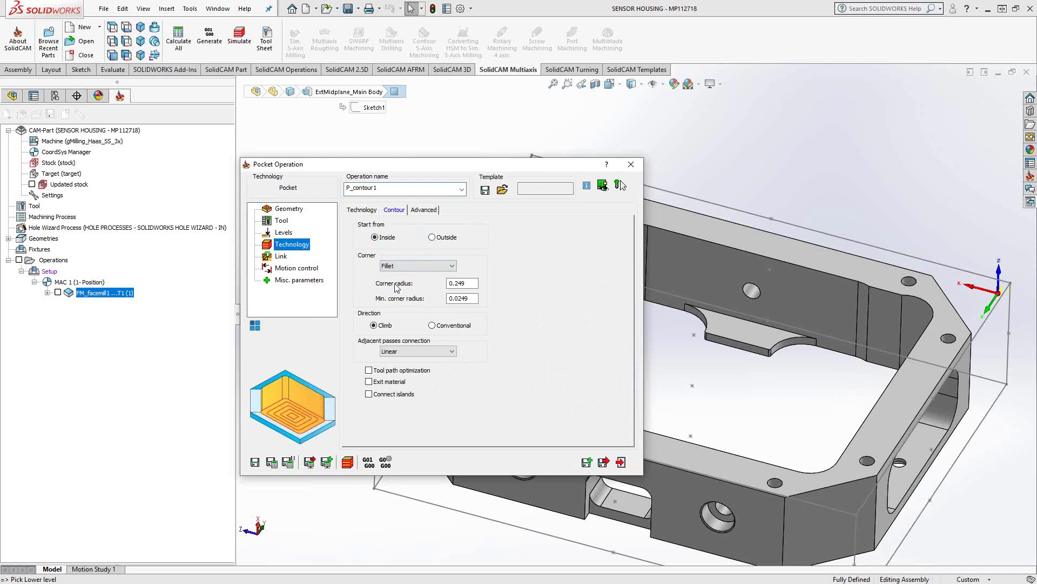
left_click(469, 283)
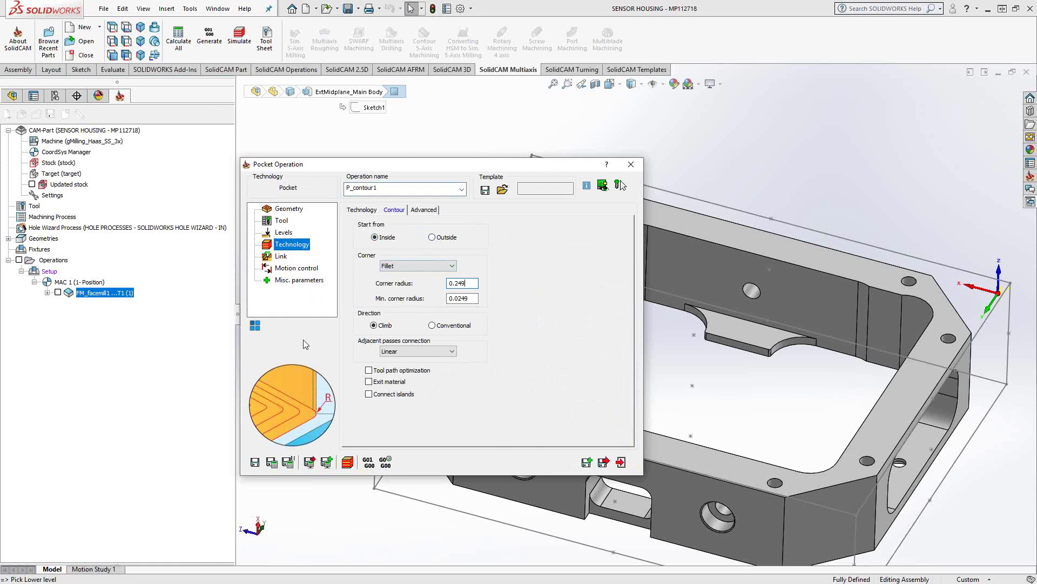
left_click(426, 266)
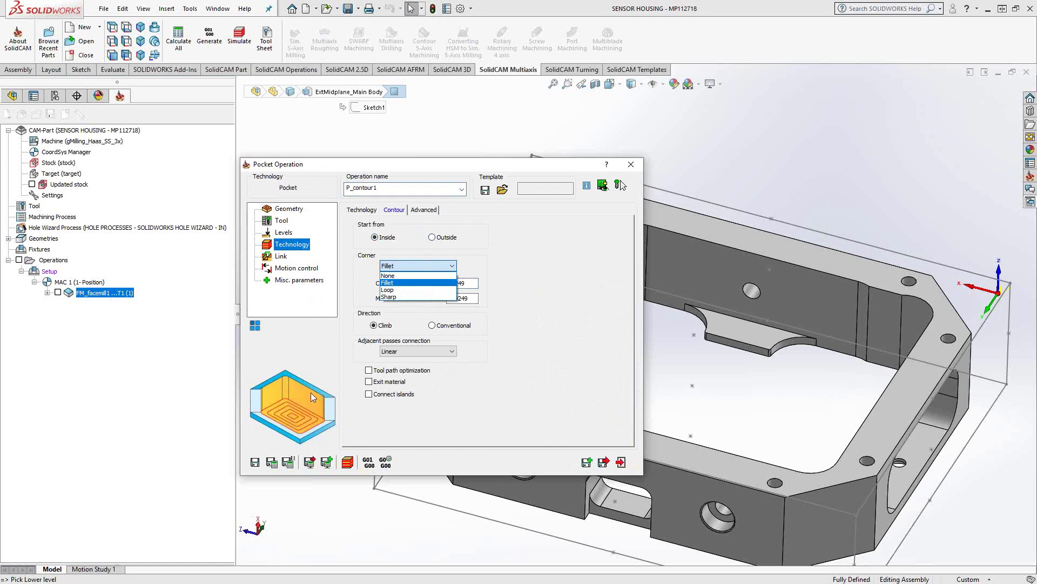
left_click(389, 290)
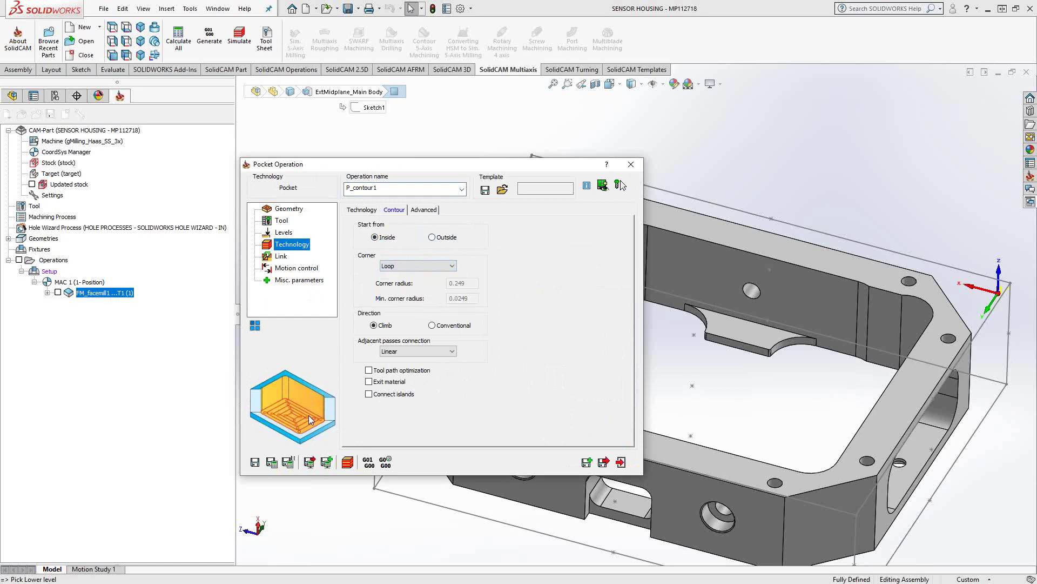
left_click(413, 265)
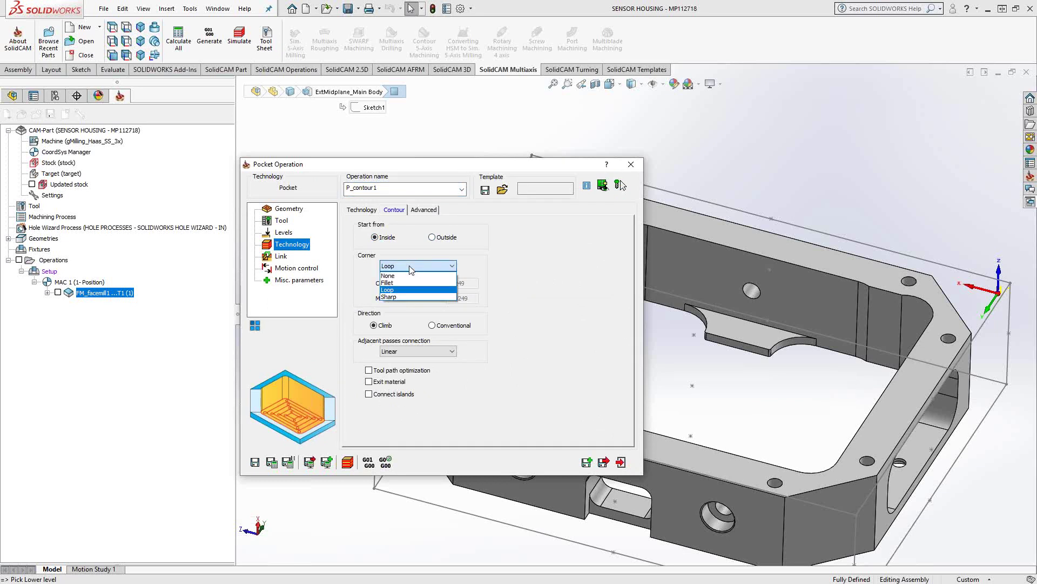
left_click(394, 297)
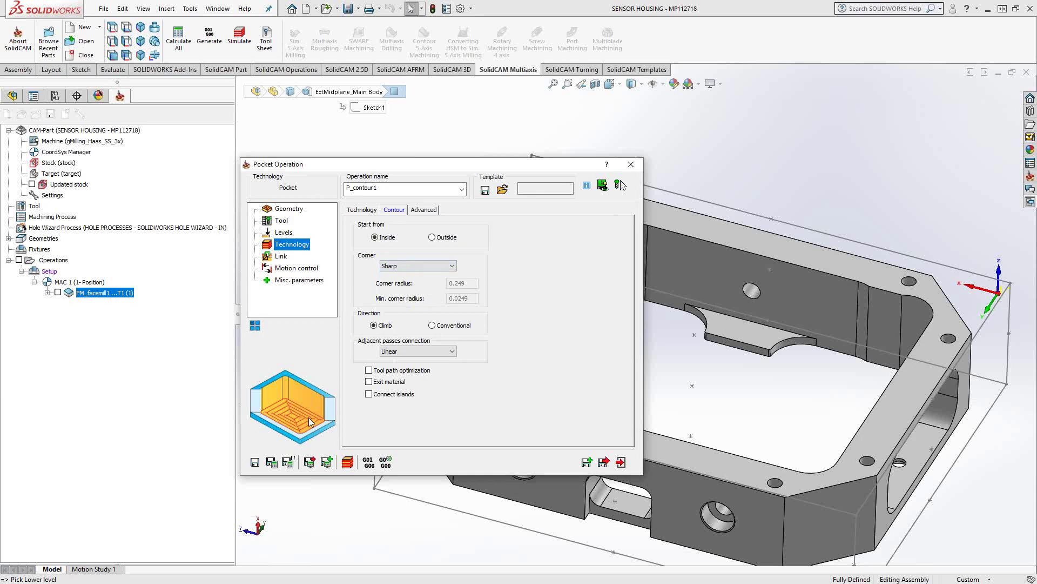
Return the contour corner type to None and review the adjacent passes connection options, keeping Linear
left_click(444, 266)
left_click(391, 277)
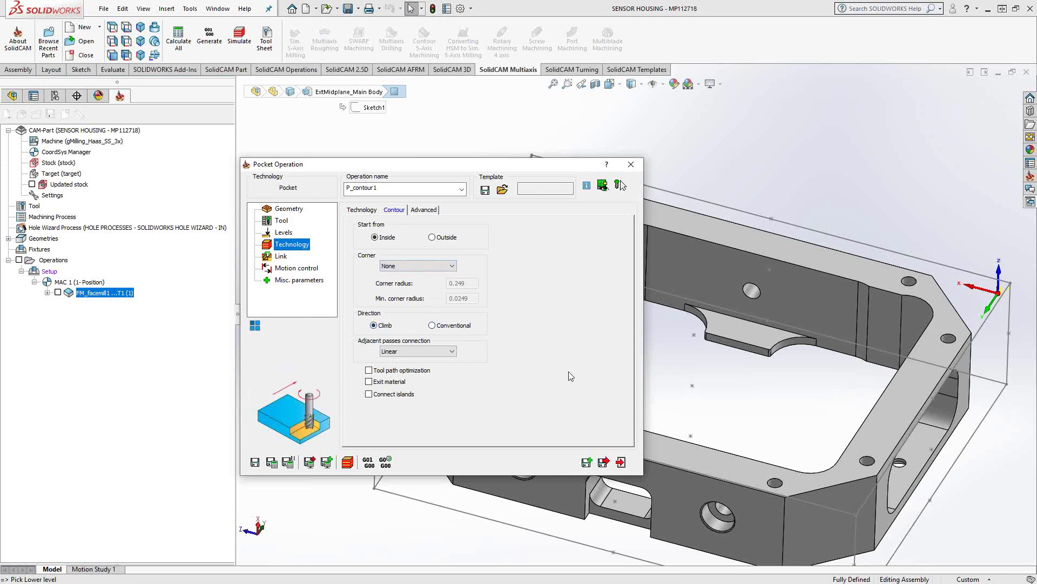
left_click(442, 354)
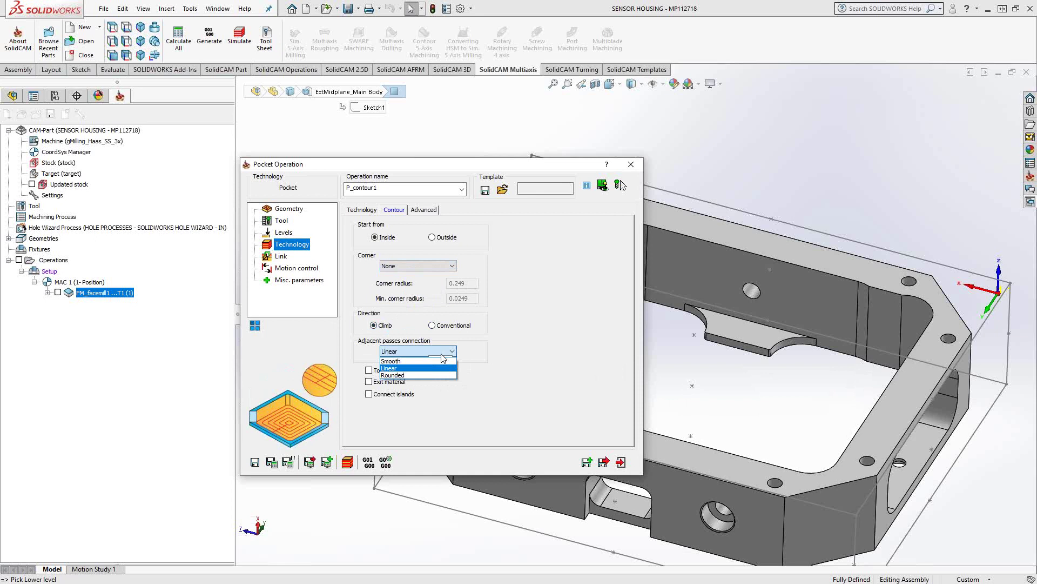
left_click(518, 345)
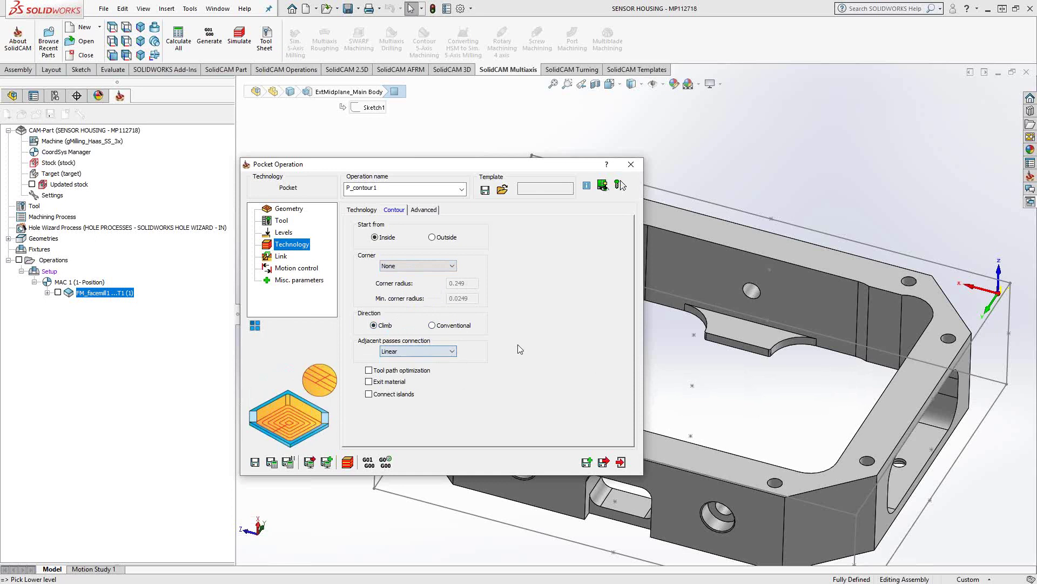
Set the pocket's wall offset and island offset to .01
left_click(365, 210)
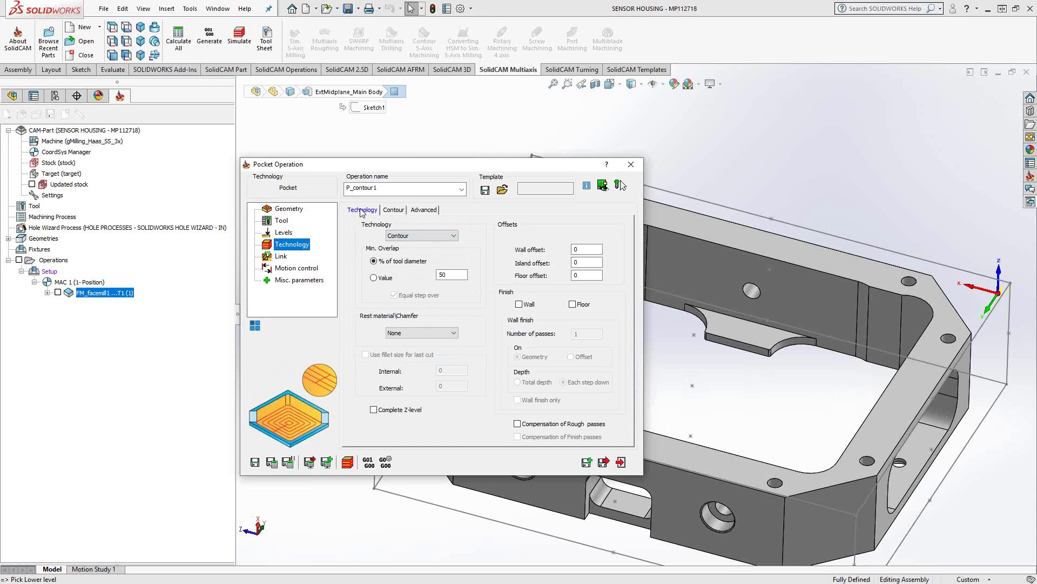
double_click(452, 275)
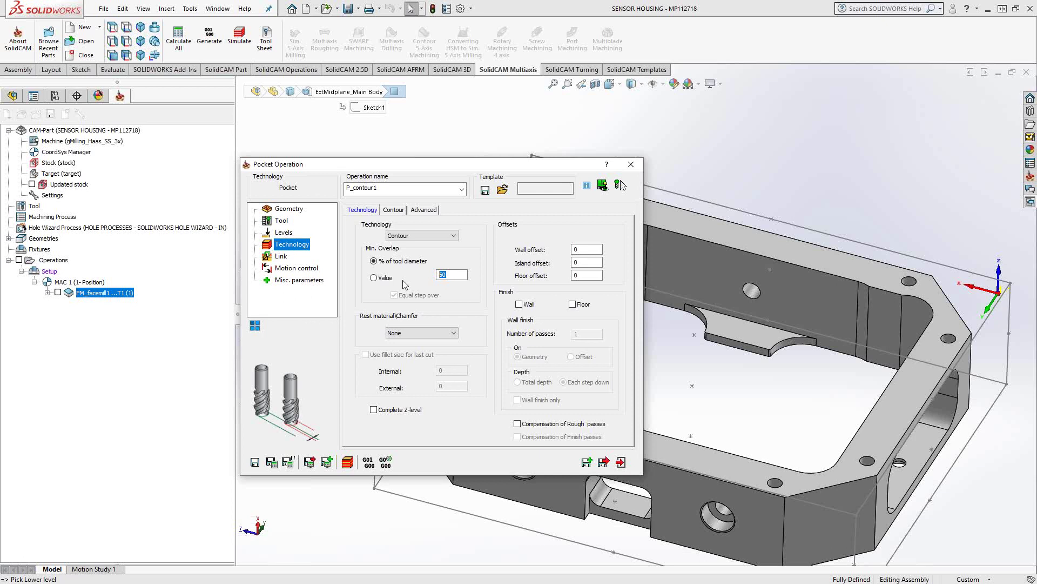
key("Tab")
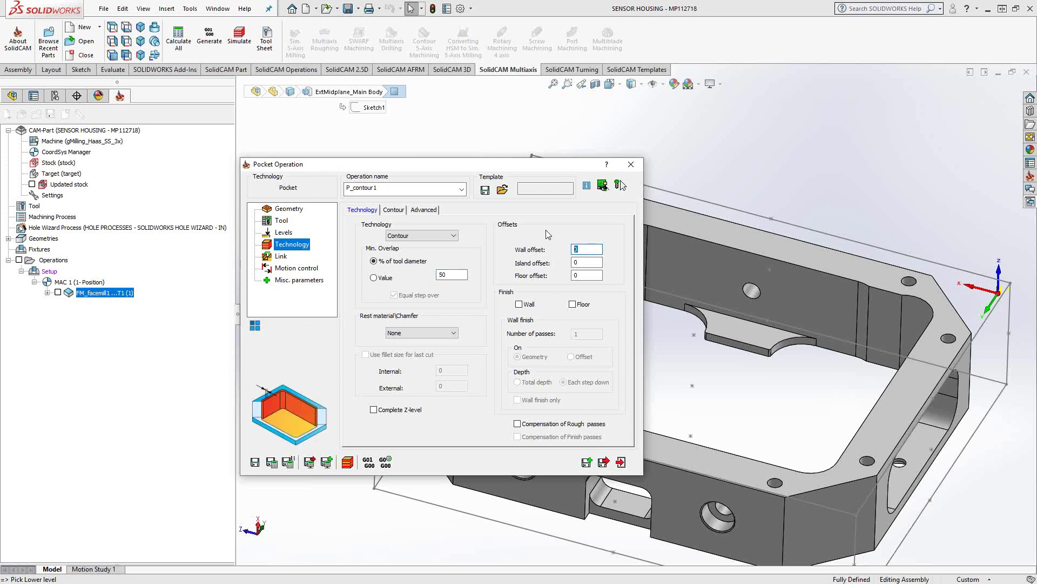
type(".01")
key("Tab")
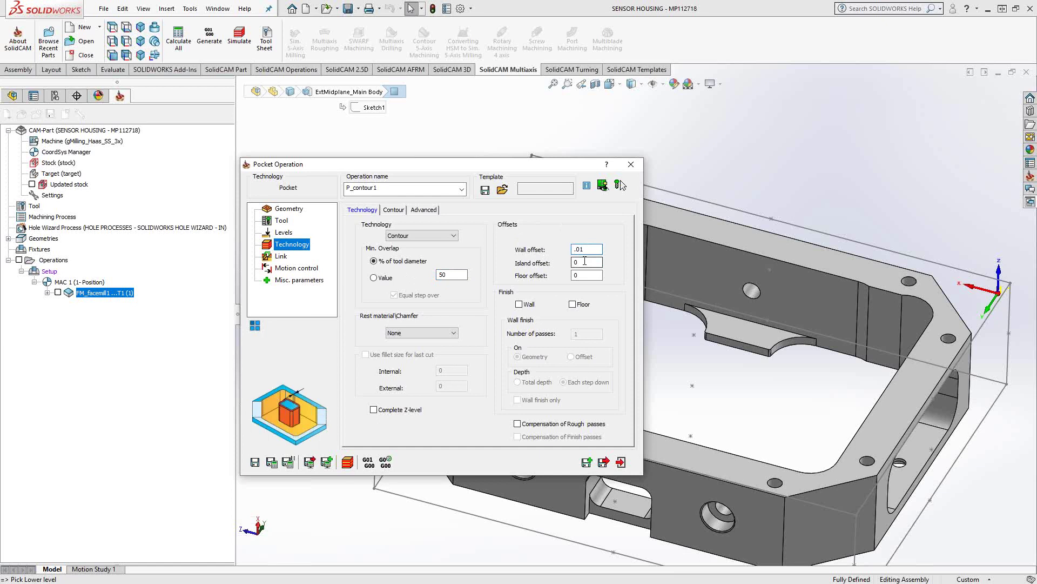
type(".01")
key("Tab")
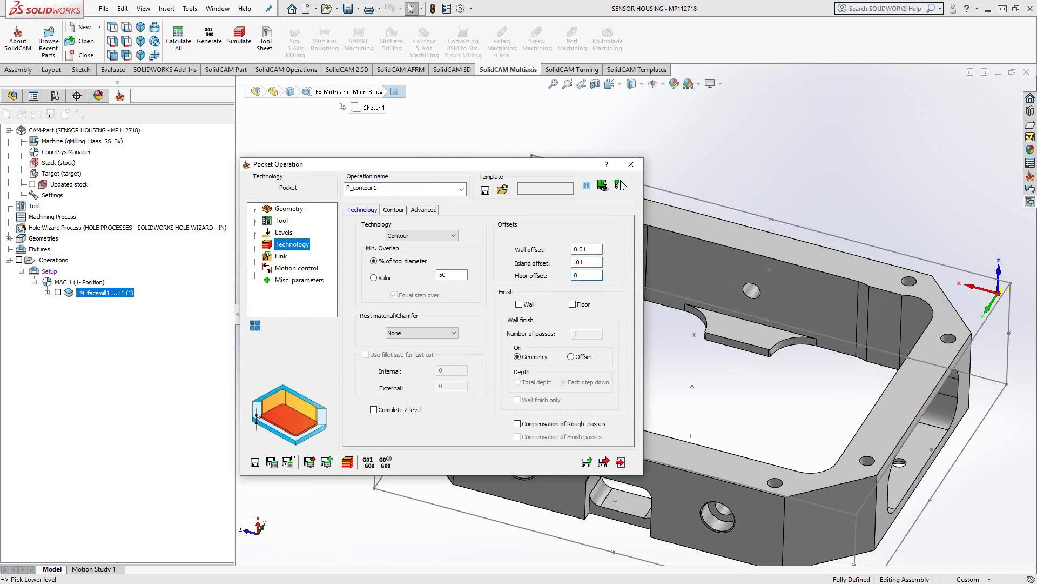
Save and calculate the pocket operation, accepting its upper level above the CoordSys upper level, and close the operation
left_click(271, 462)
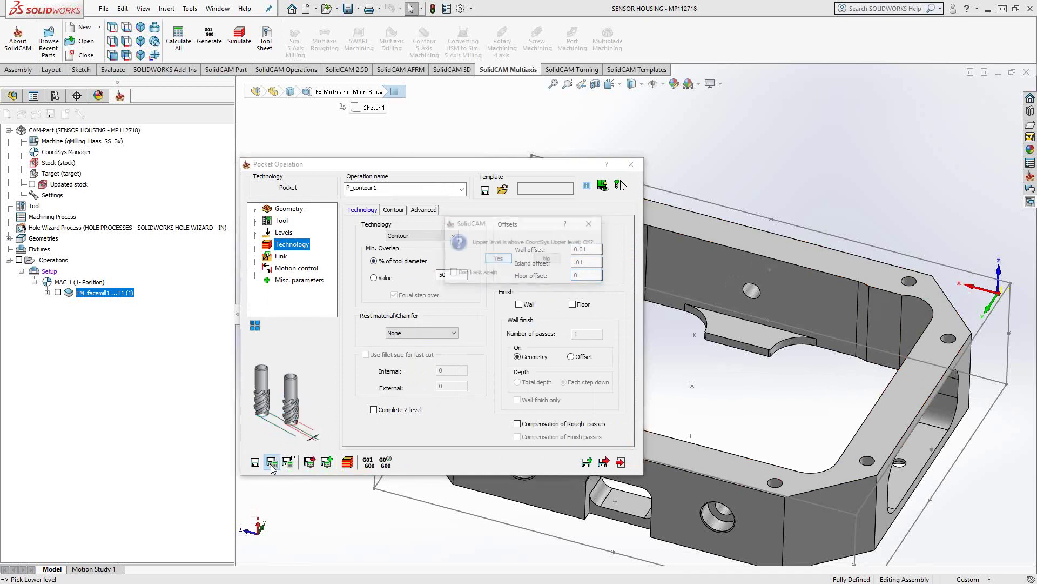
left_click(495, 259)
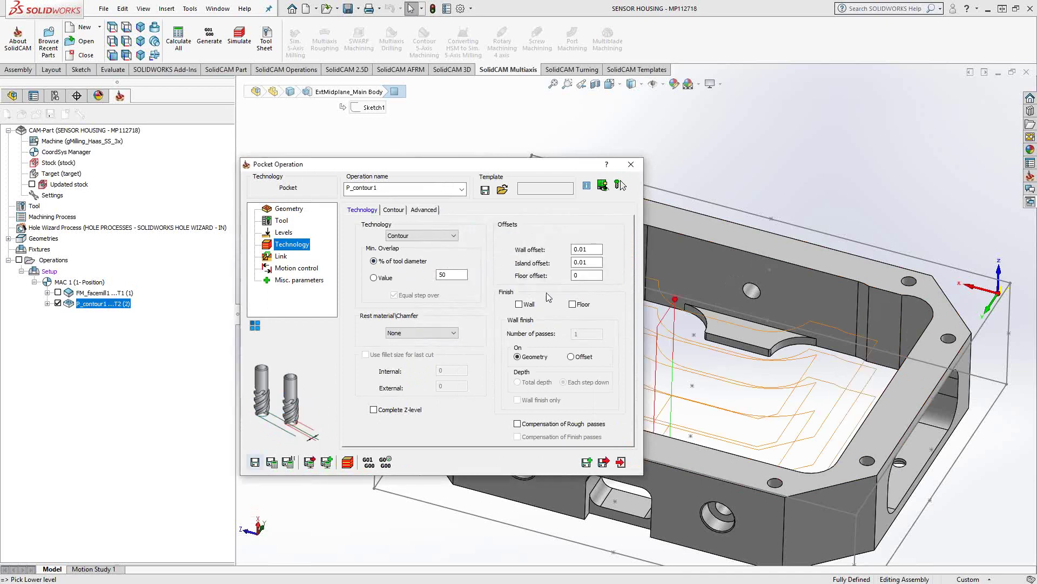
left_click(631, 164)
Examine the calculated contour toolpath in the housing's opening, both square to the top face and at an angle
middle_click_drag(666, 265, 715, 267)
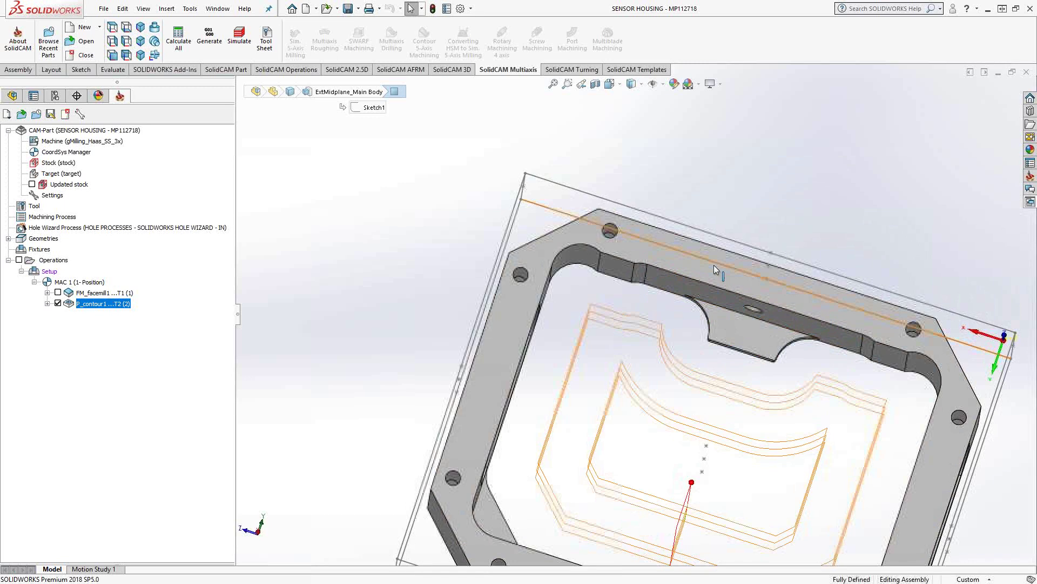
right_click(711, 270)
left_click(784, 222)
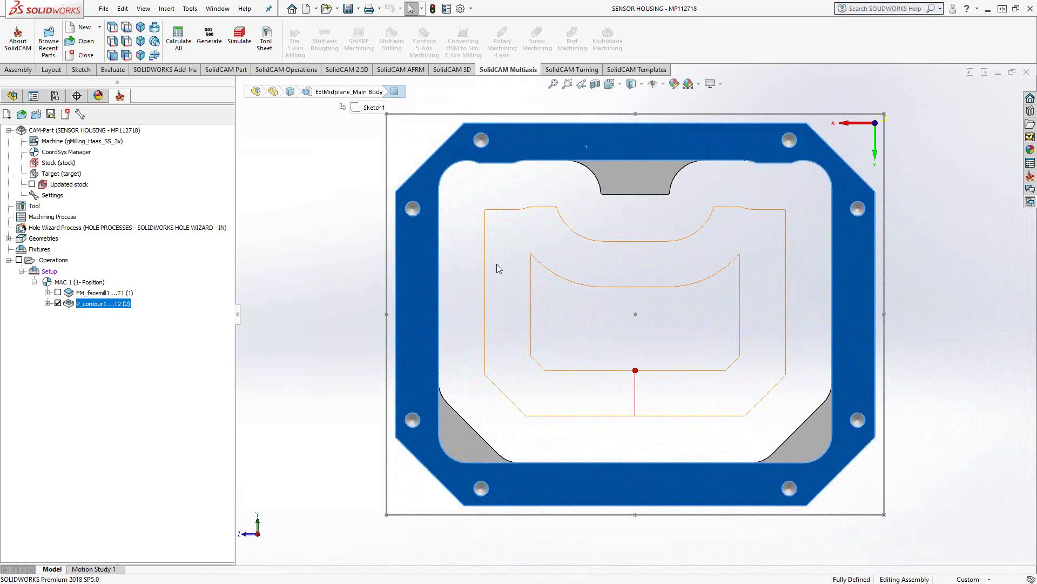
middle_click_drag(586, 416, 479, 323)
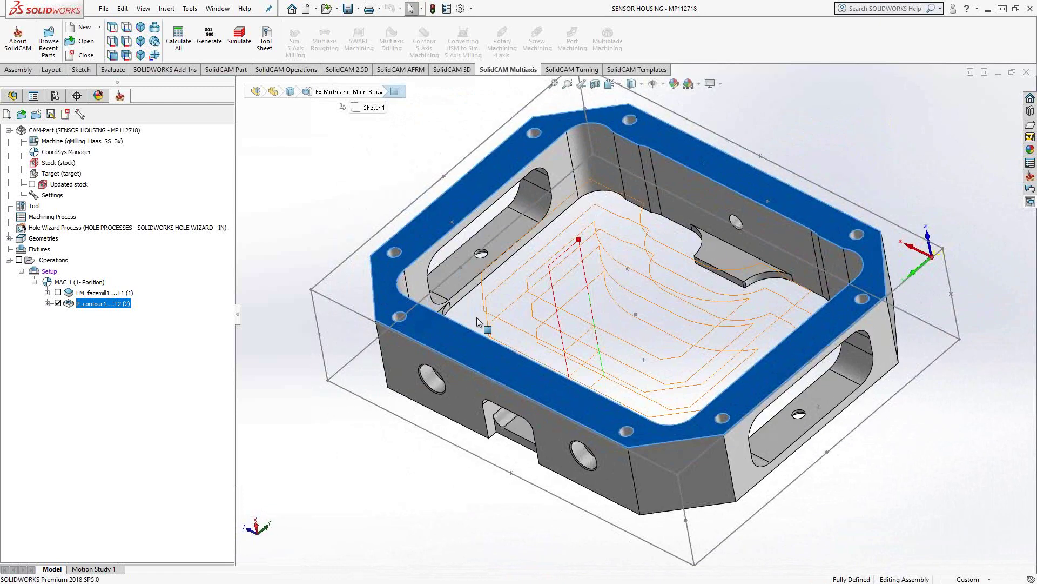
left_click(58, 303)
left_click(58, 303)
Simulate the pocket operation in Host CAD with Solid Verification, check the machined stock from above, and exit the simulation
right_click(90, 304)
left_click(120, 217)
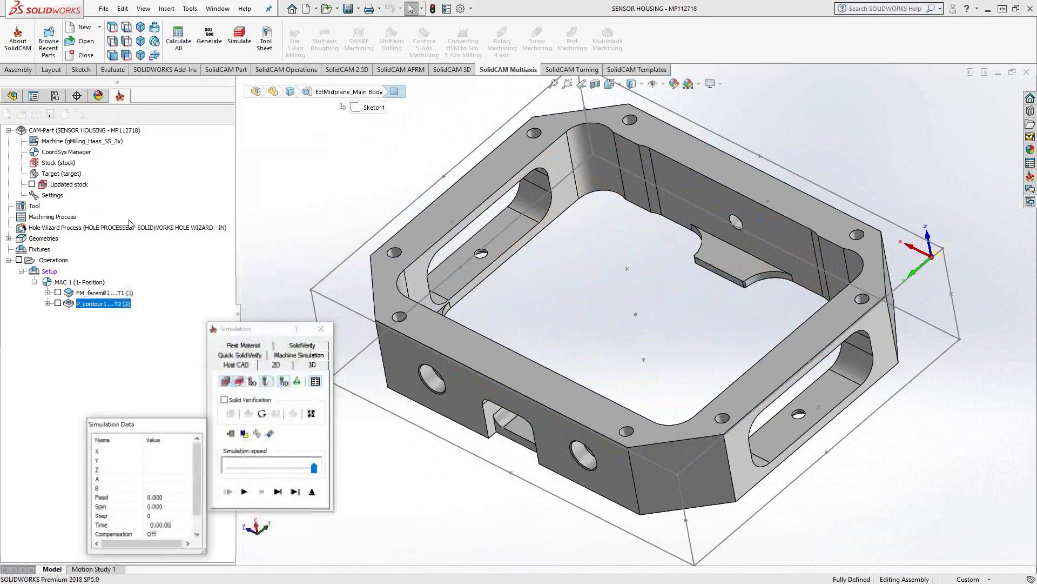
left_click(225, 400)
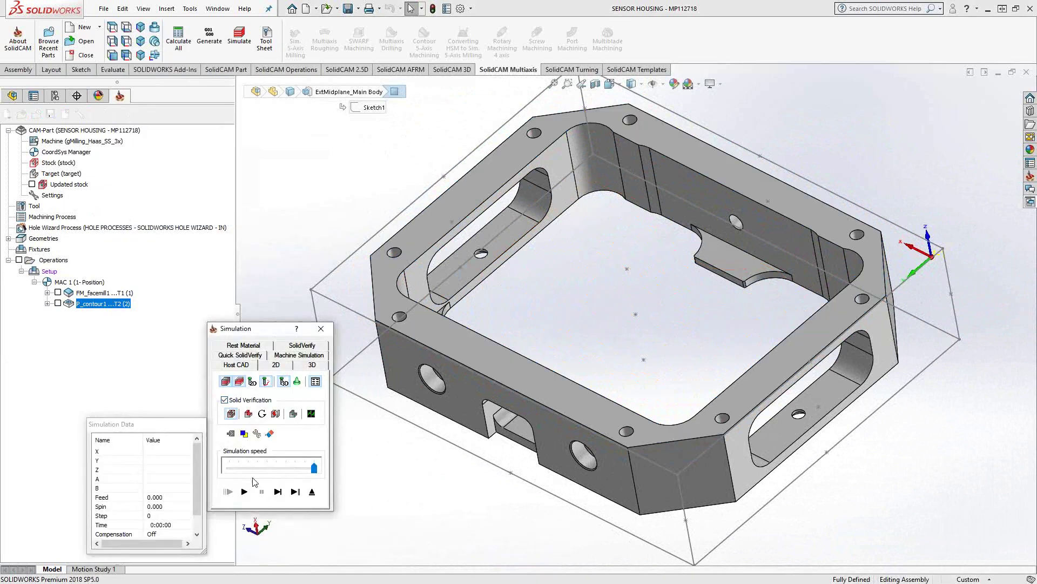
left_click(244, 491)
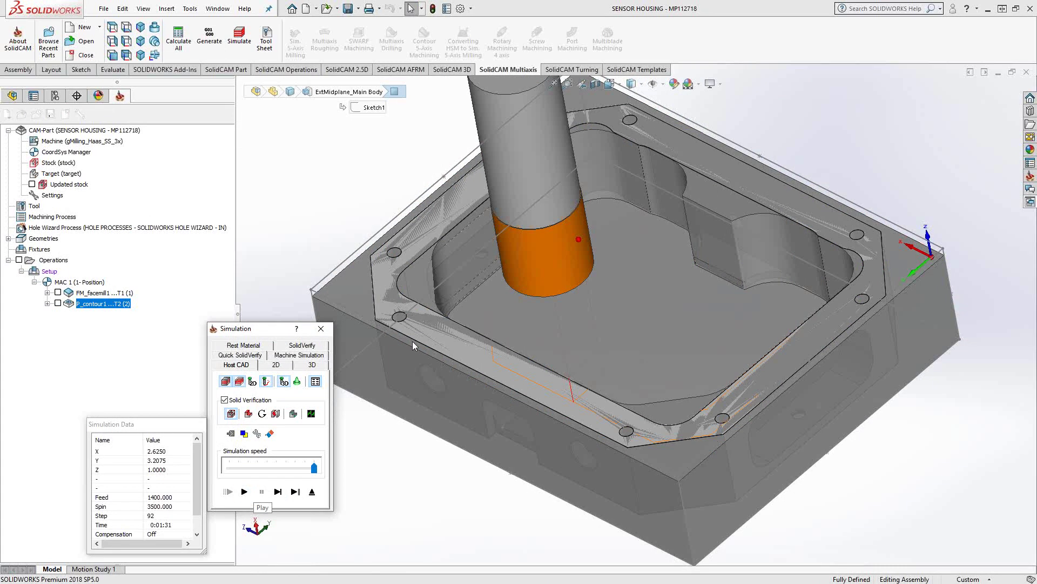
right_click(720, 168)
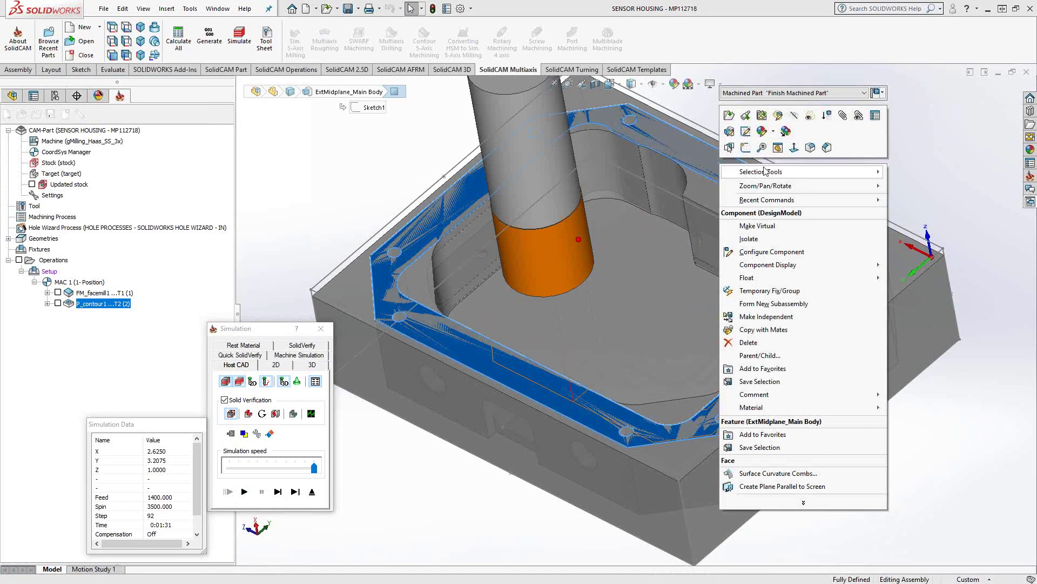
left_click(794, 148)
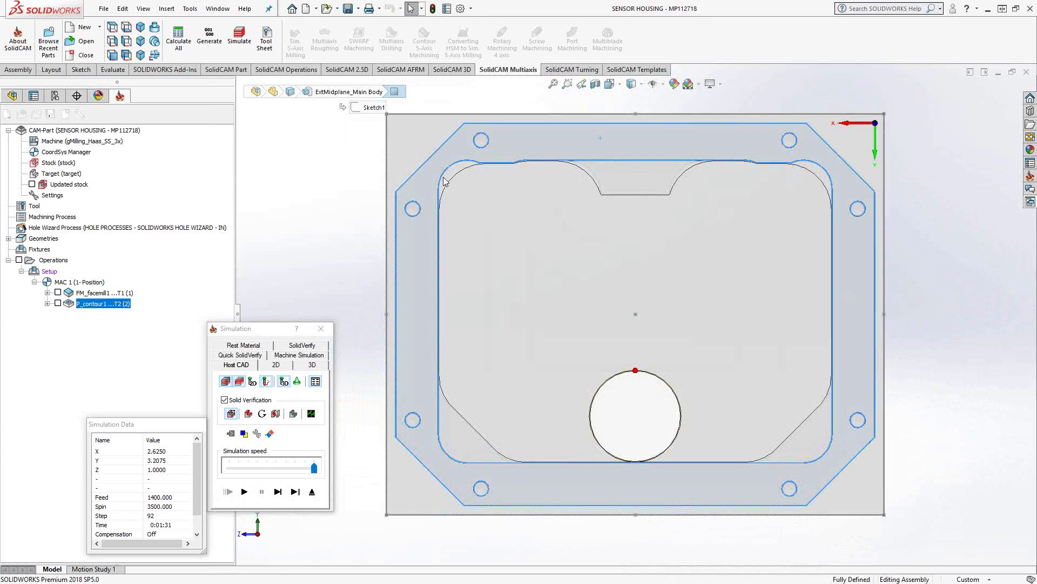
left_click(312, 492)
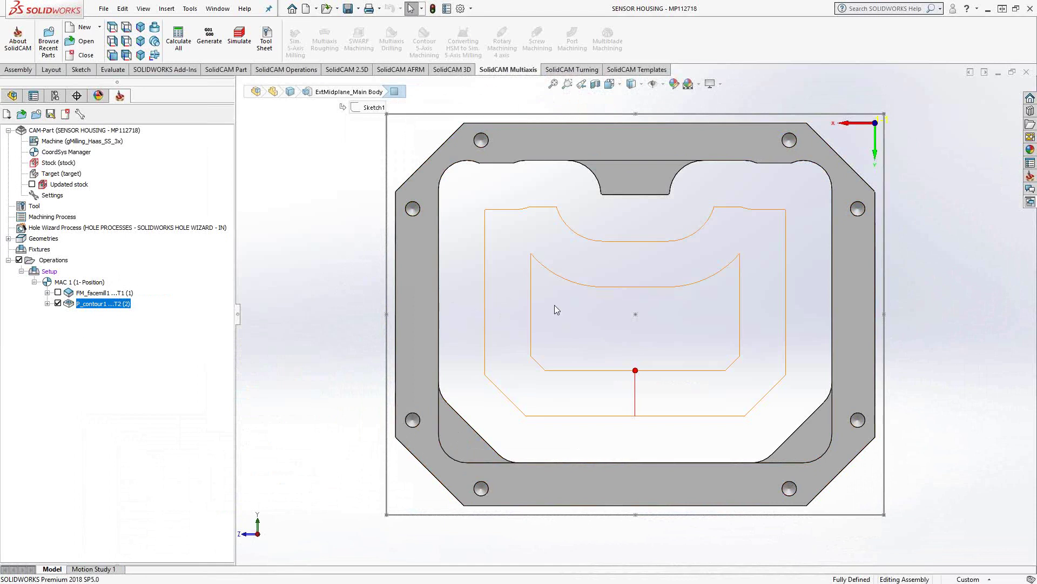
Save and copy the P_contour1 pocket operation, accepting its upper level above the CoordSys upper level
double_click(84, 306)
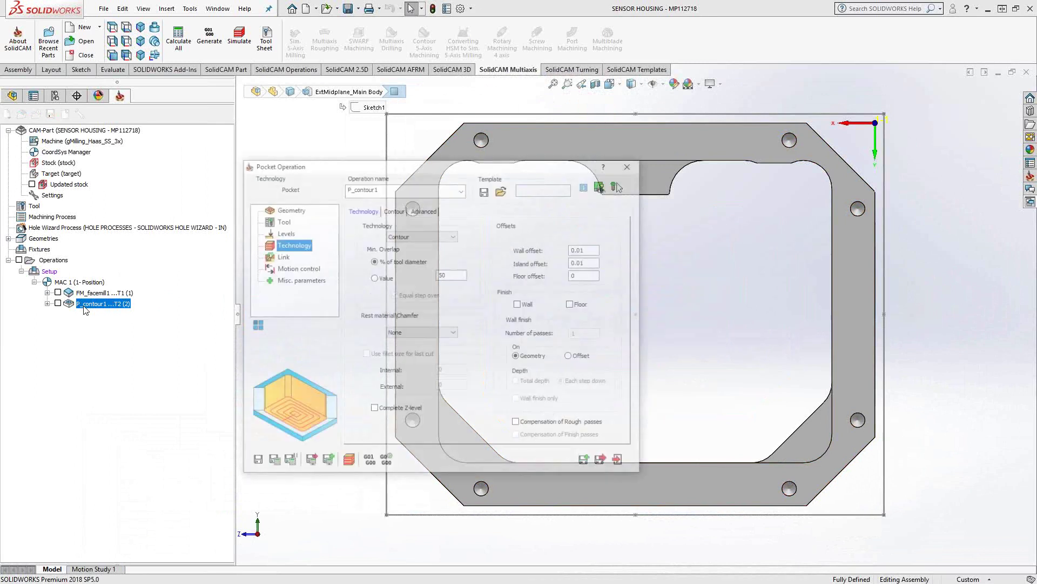
left_click(587, 463)
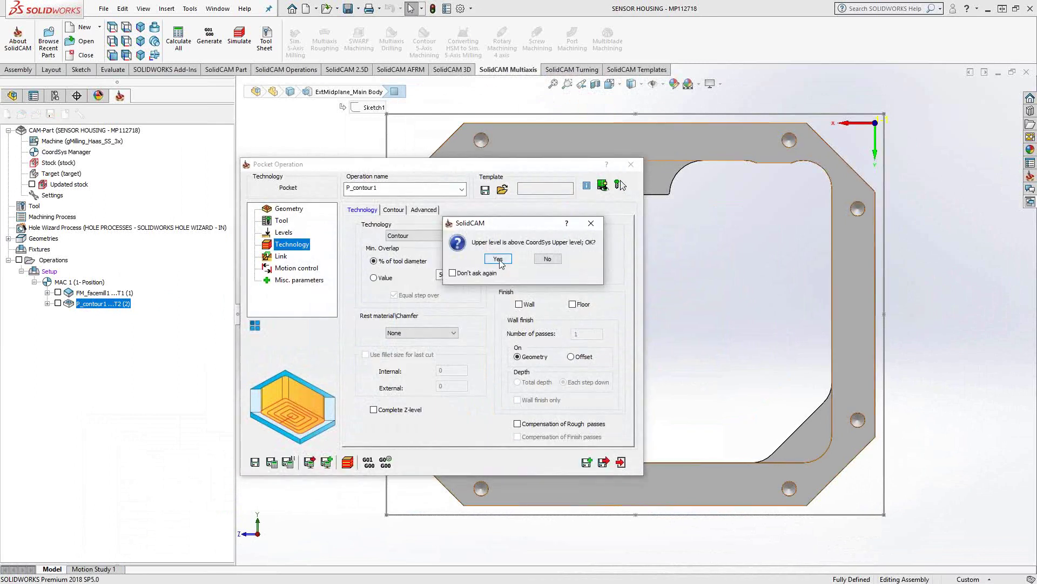
left_click(500, 262)
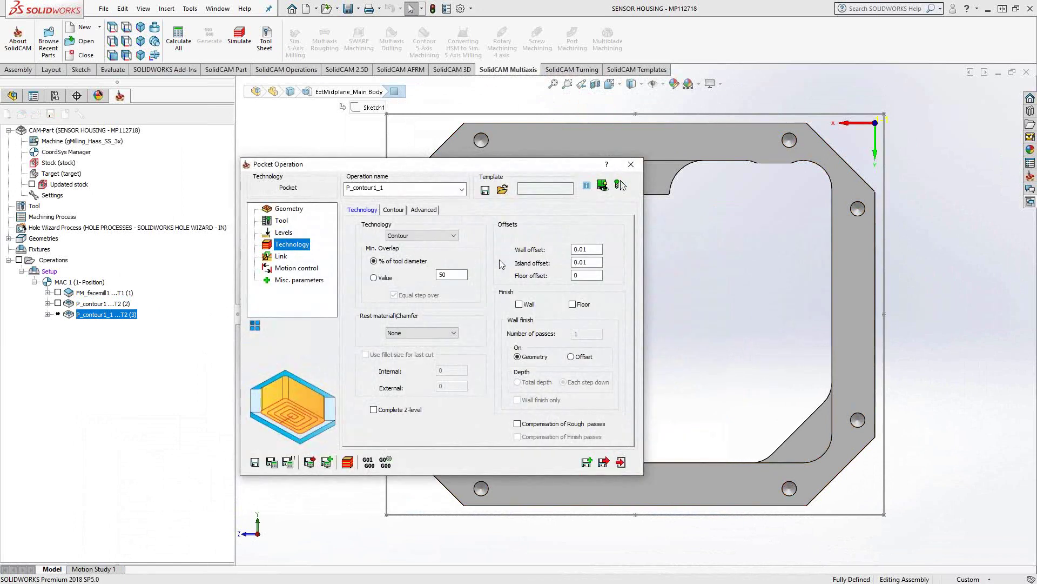
Define a new geometry for the copied pocket from the middle floor tab and the two corner floor faces, using Smart Face
left_click(290, 209)
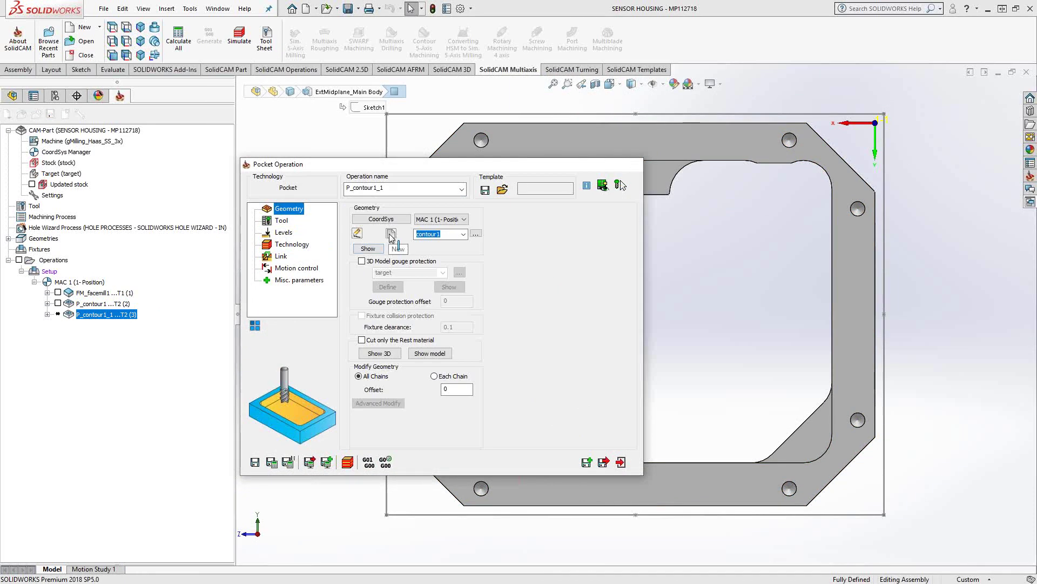
left_click(389, 233)
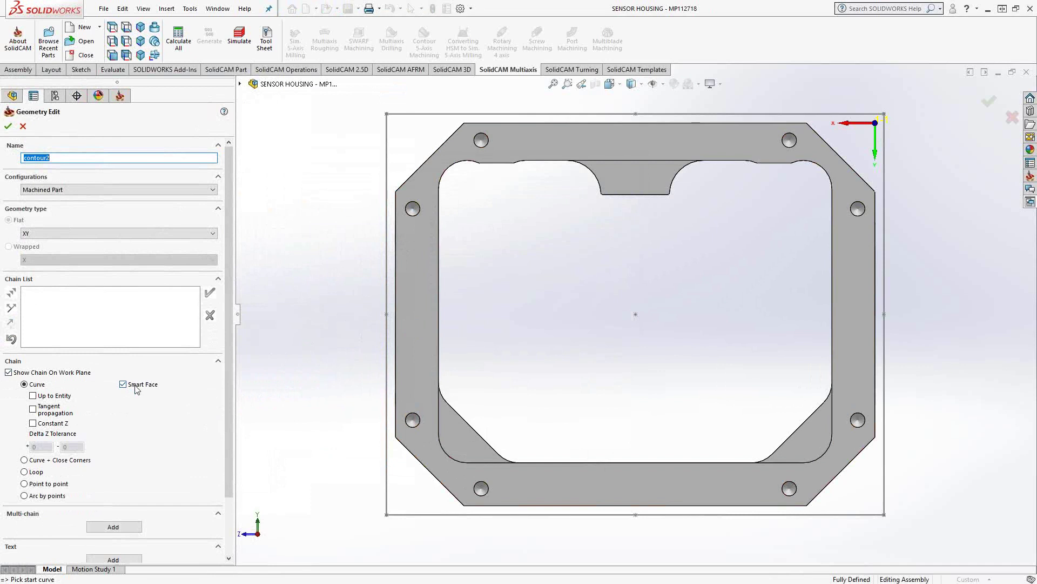
left_click(638, 180)
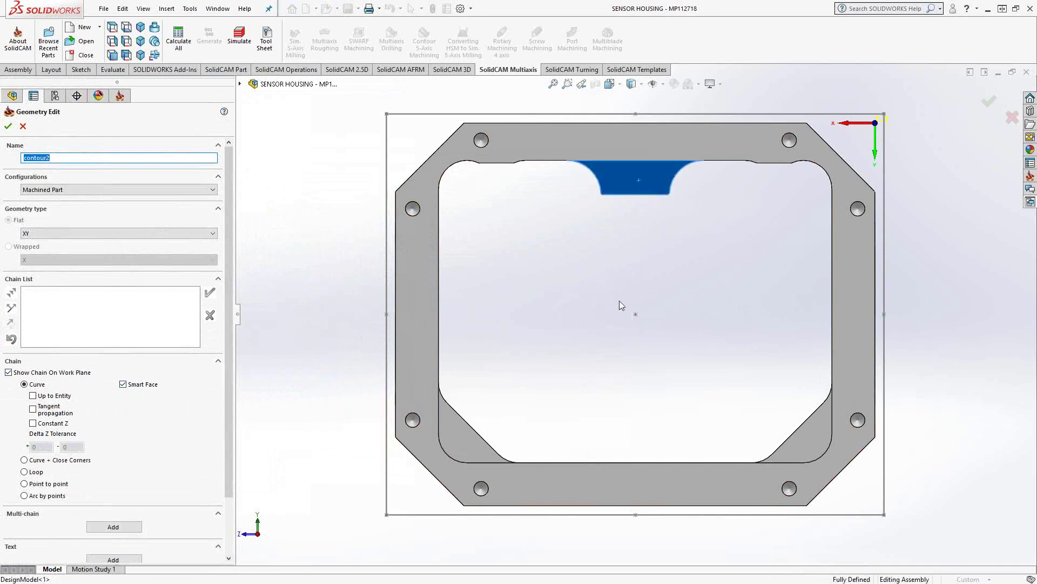
left_click(462, 436)
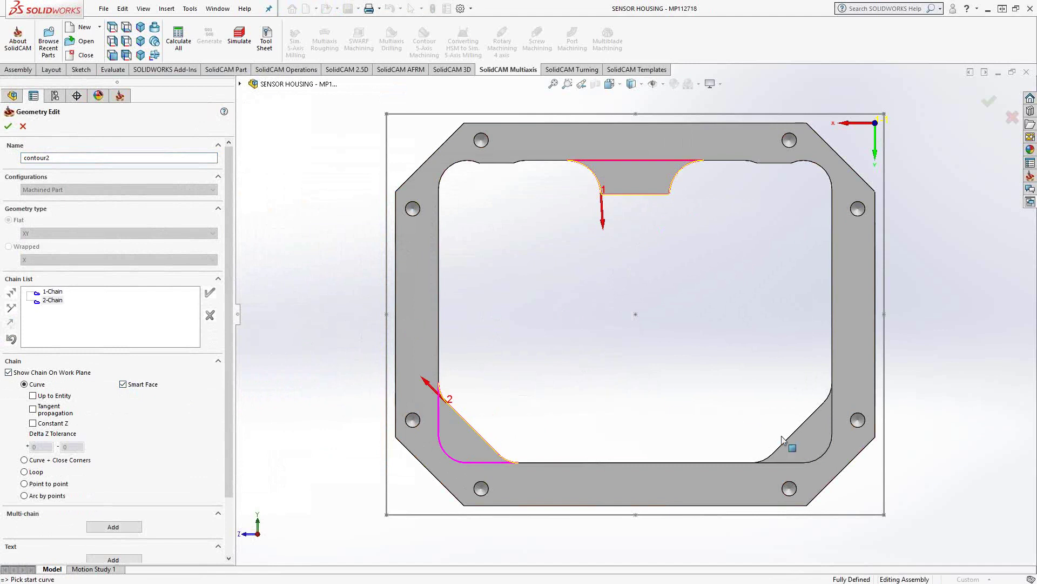
left_click(810, 438)
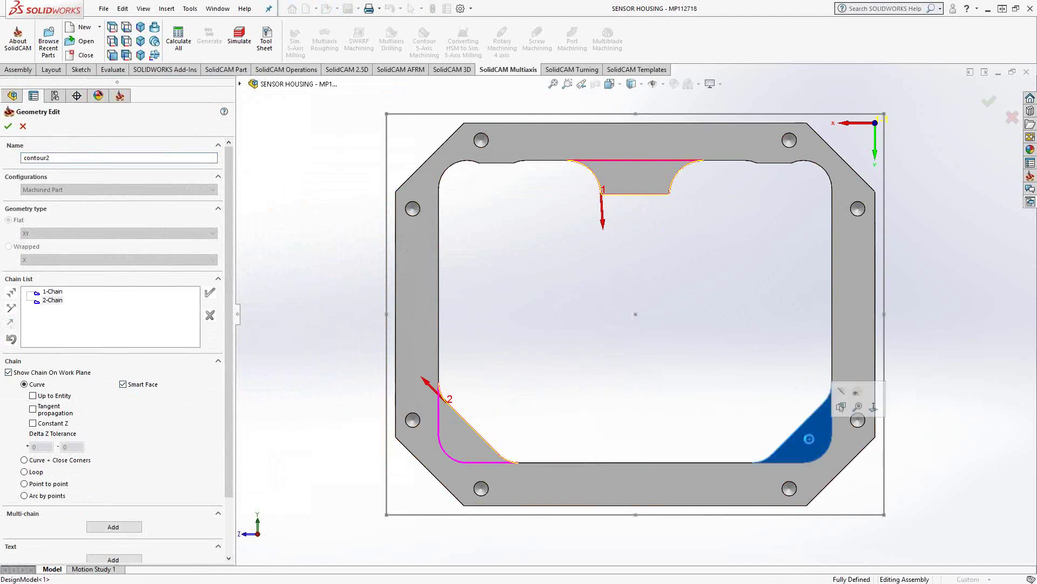
Add a closed chain around the housing's outer top edges, using the Constant Z option
middle_click_drag(572, 348, 604, 295)
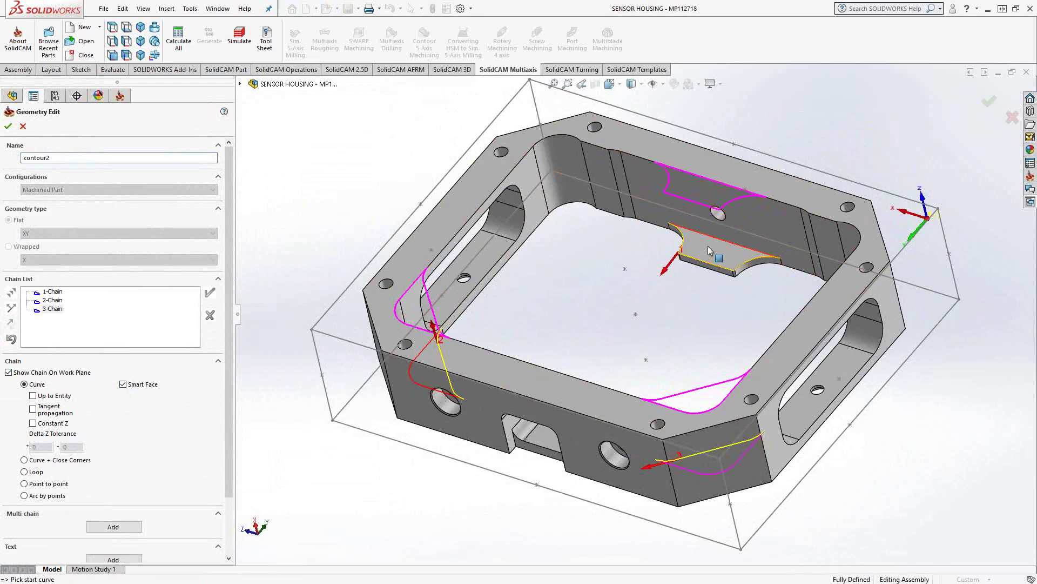
scroll(706, 277, "down", 6)
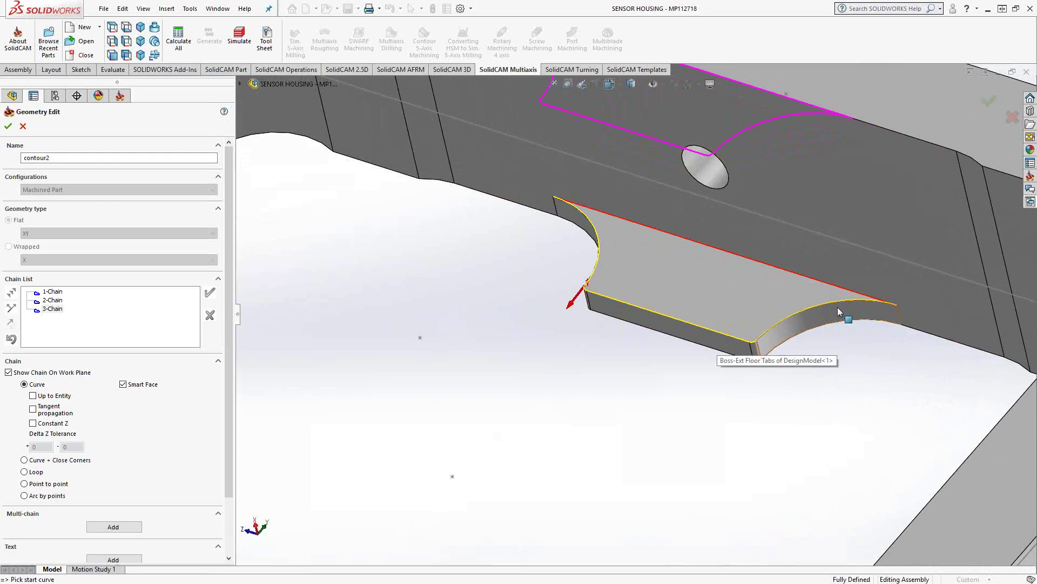
key("f")
mouse_move(545, 346)
middle_mouse_down()
mouse_move(545, 328)
mouse_move(559, 349)
middle_mouse_up()
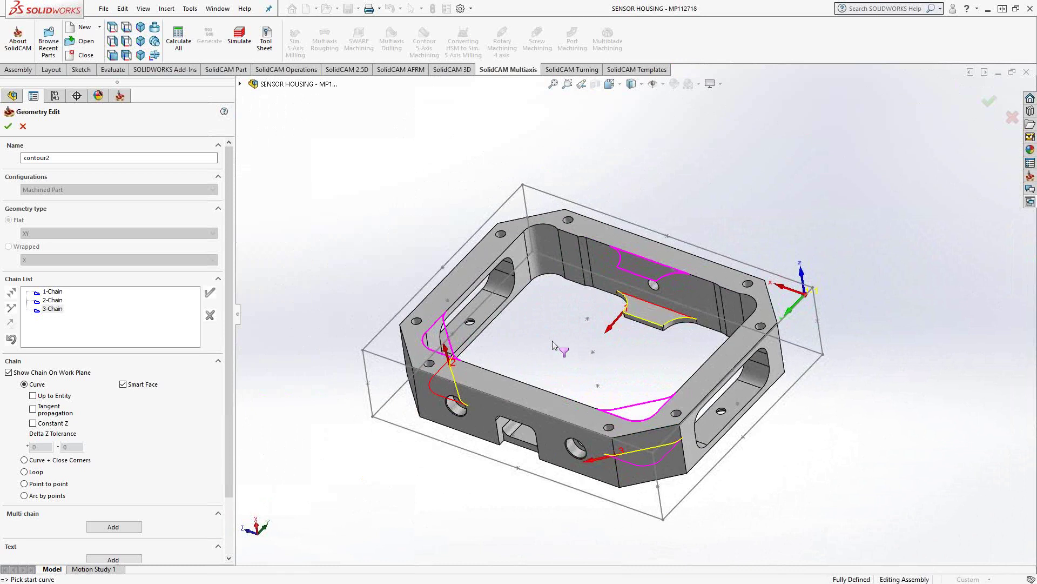
scroll(569, 341, "down", 3)
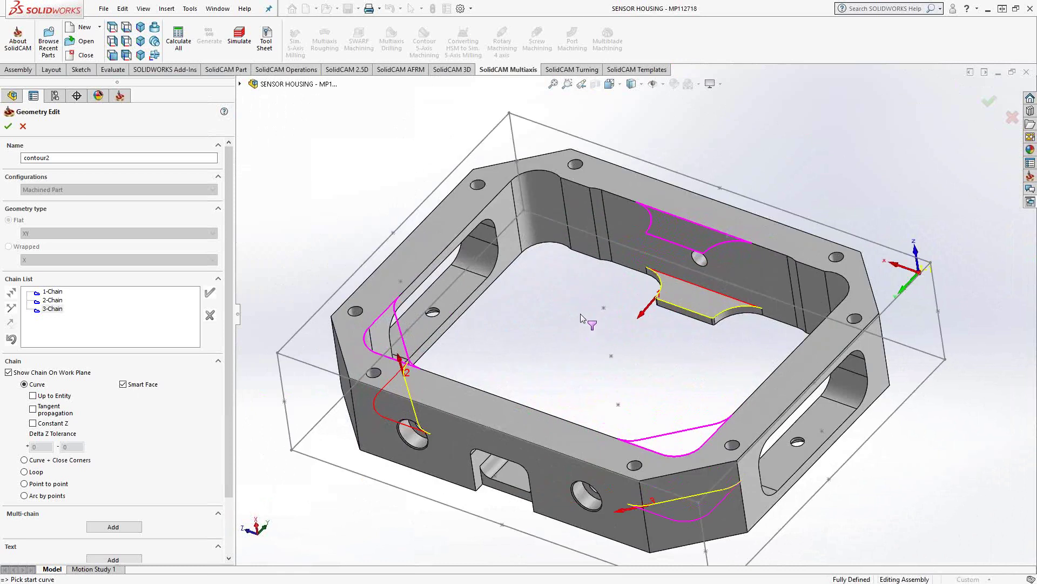
left_click(652, 183)
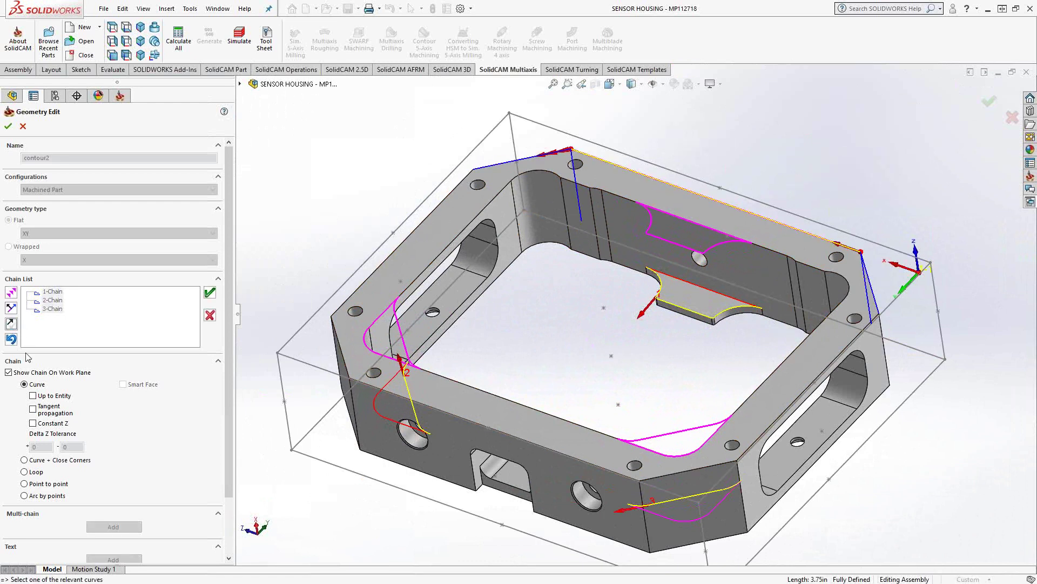
left_click(48, 424)
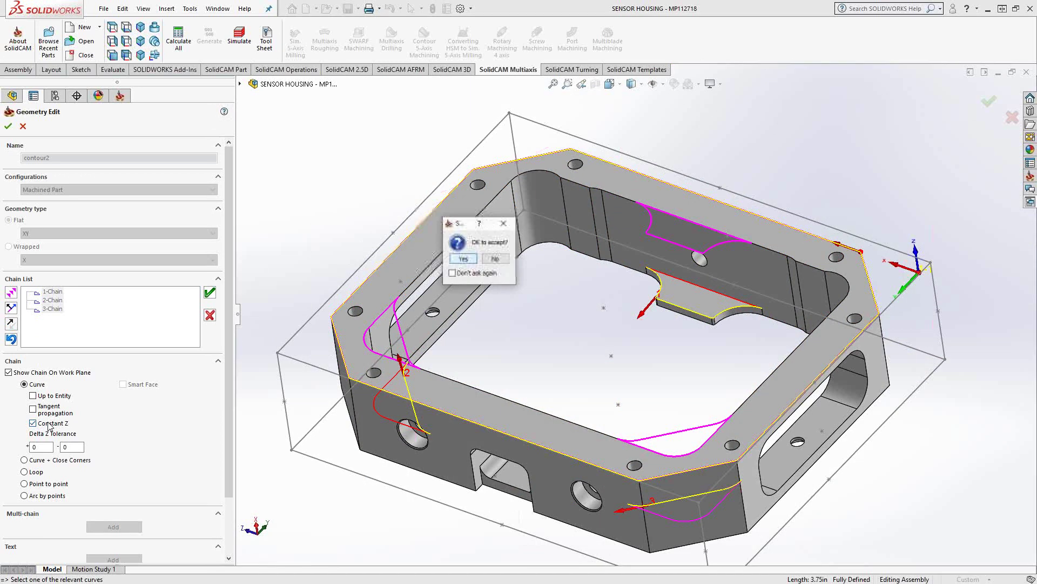
left_click(468, 264)
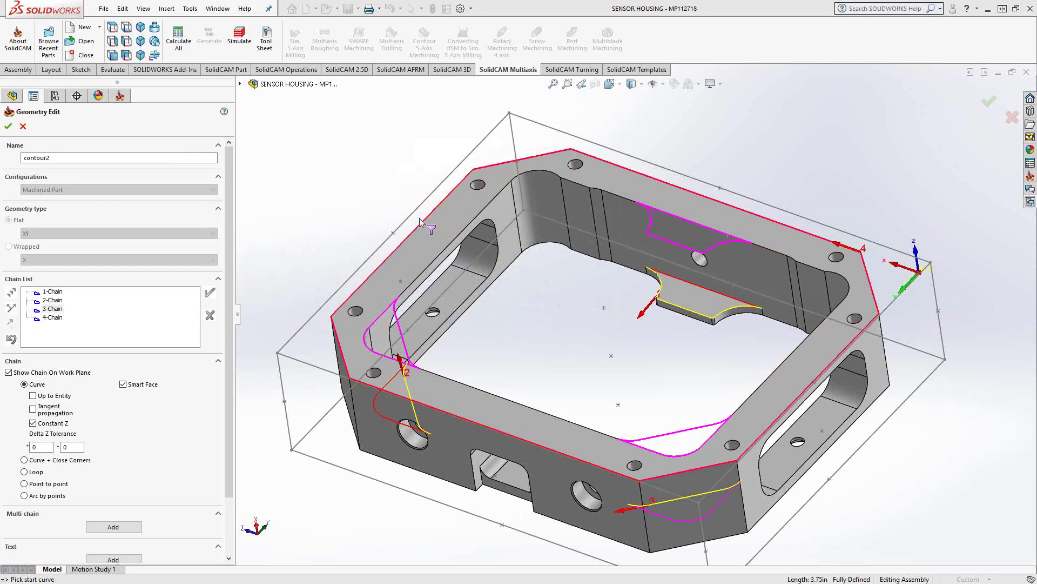
Try Mark open edges on the outer chain, marking one long side edge as open, and cancel the marking
right_click(53, 318)
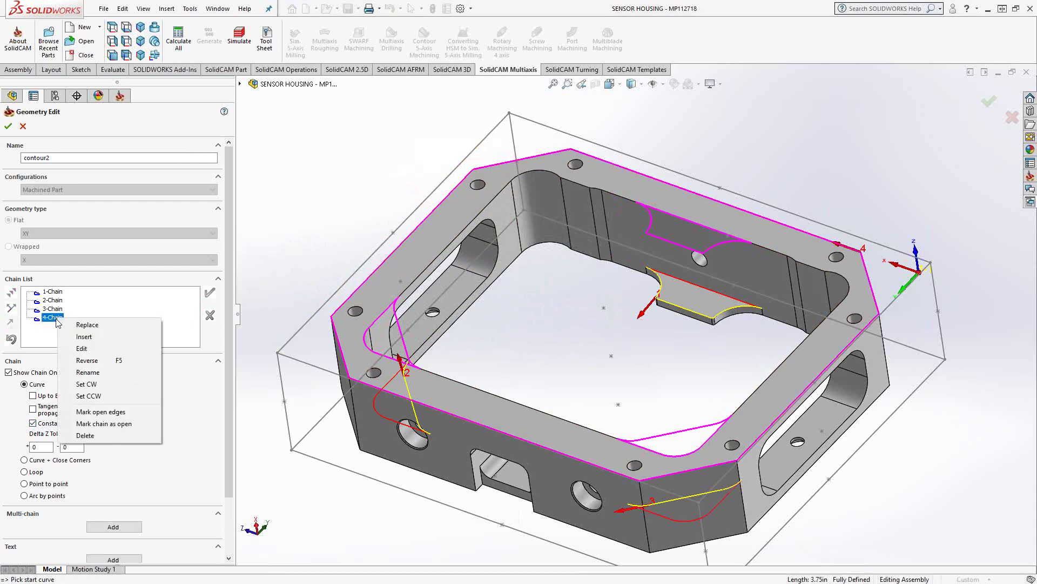
left_click(99, 412)
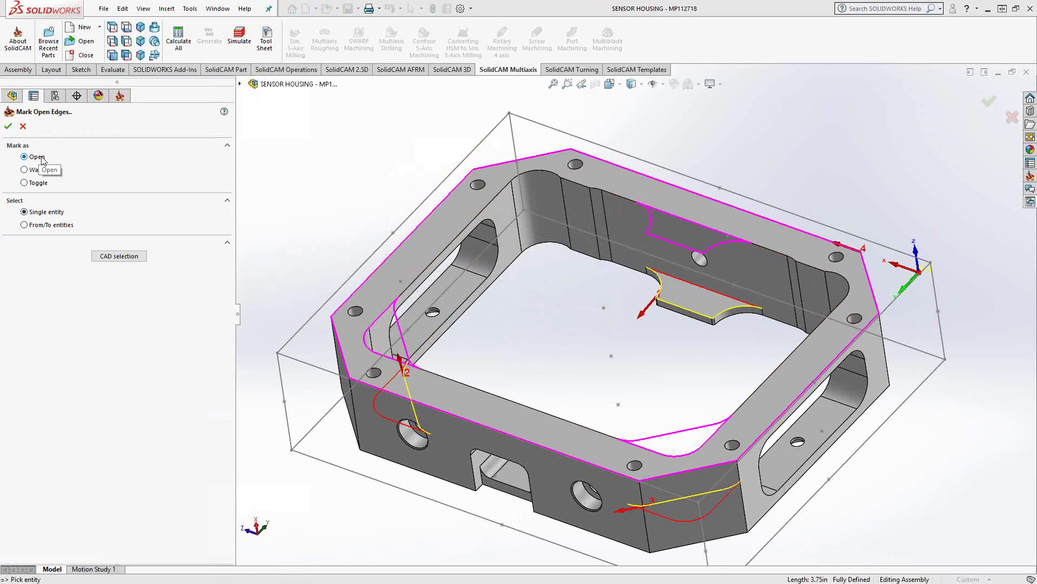
left_click(378, 267)
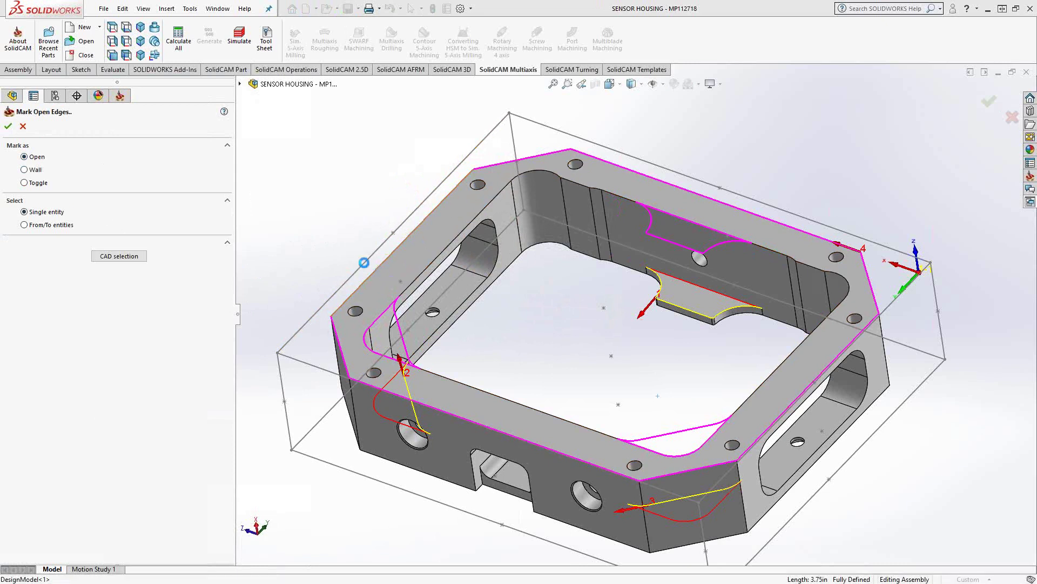
middle_click_drag(335, 228, 310, 217)
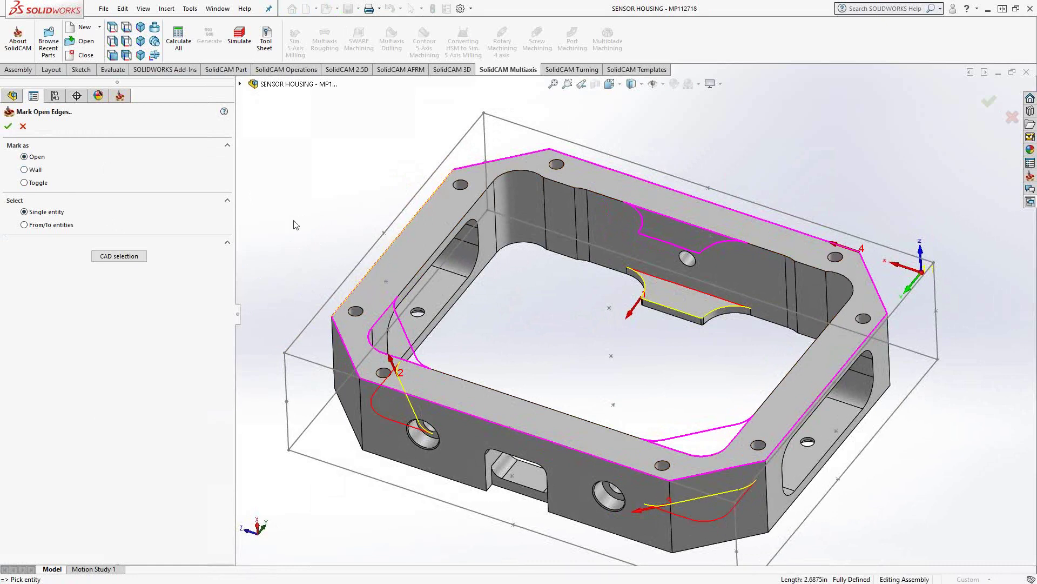
left_click(23, 126)
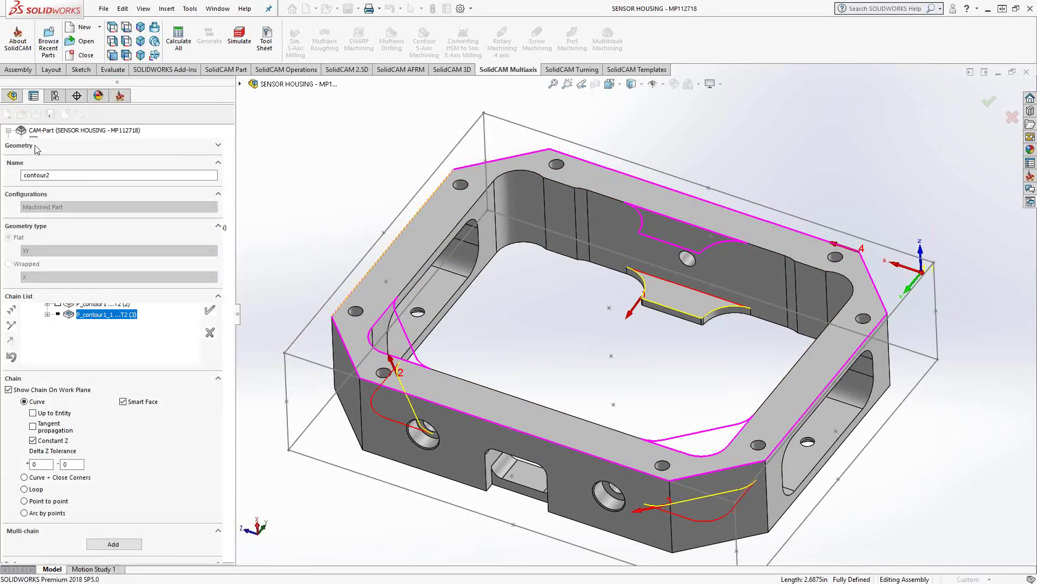
Mark the entire outer top-edge chain as open
right_click(53, 335)
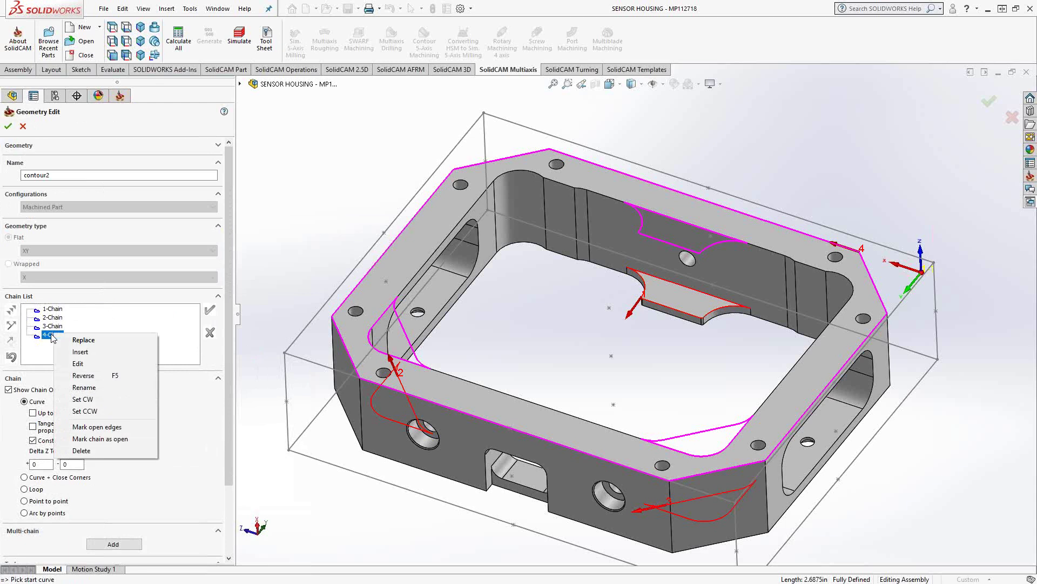
left_click(115, 442)
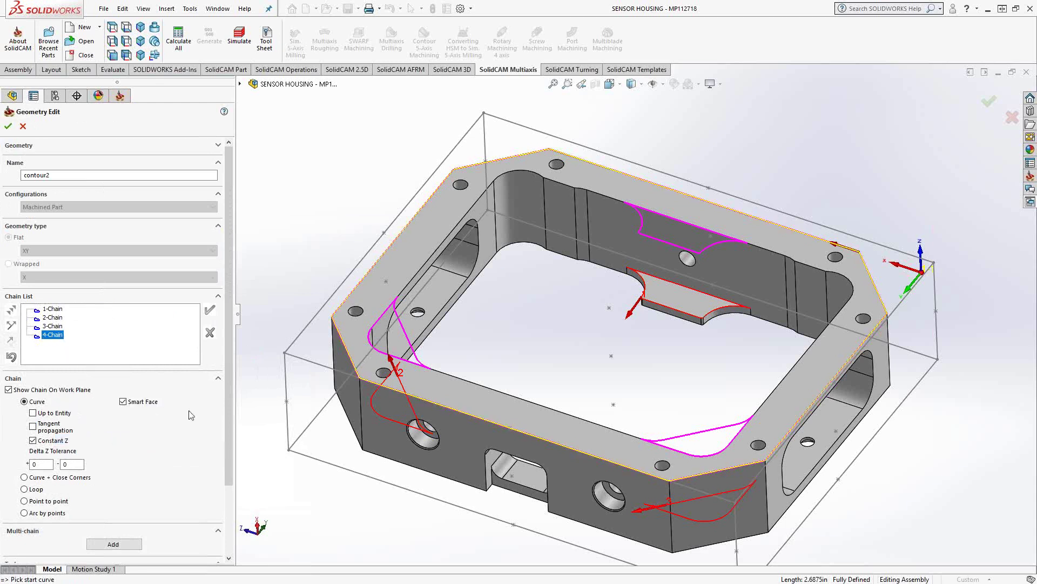
left_click(102, 347)
Delete the outer top-edge chain and accept the geometry with the three floor-face chains
right_click(54, 336)
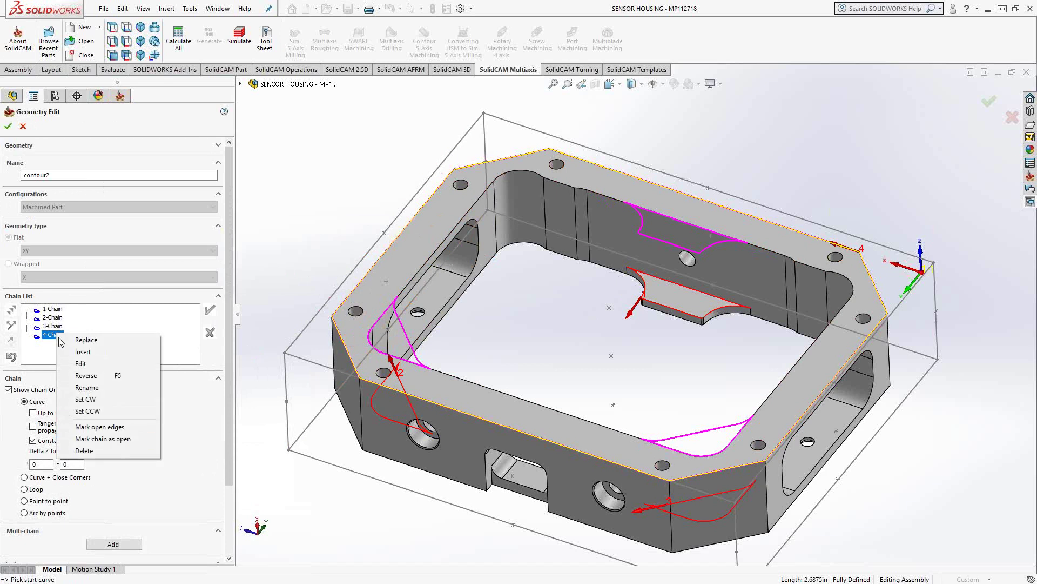
left_click(87, 451)
left_click(486, 258)
left_click(9, 127)
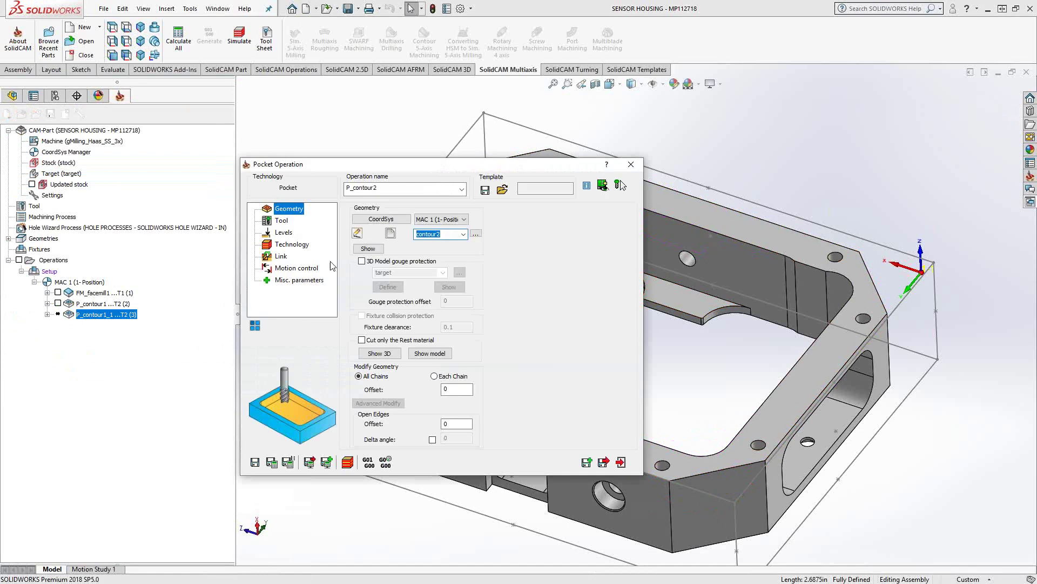
Set the floor-tab pocket's depth delta to 0, save and calculate the operation, and close it
left_click(285, 232)
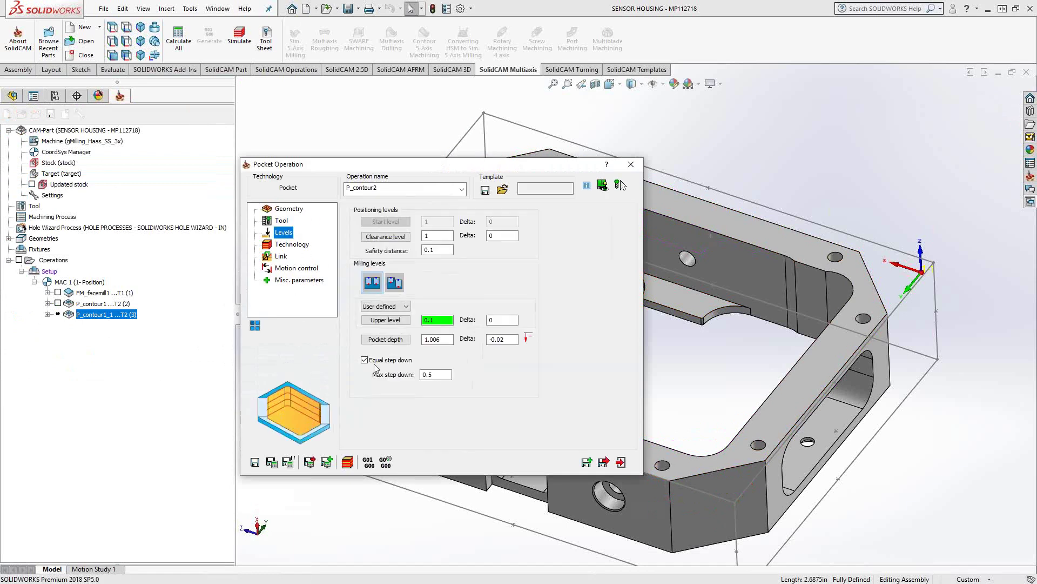
left_click(441, 338)
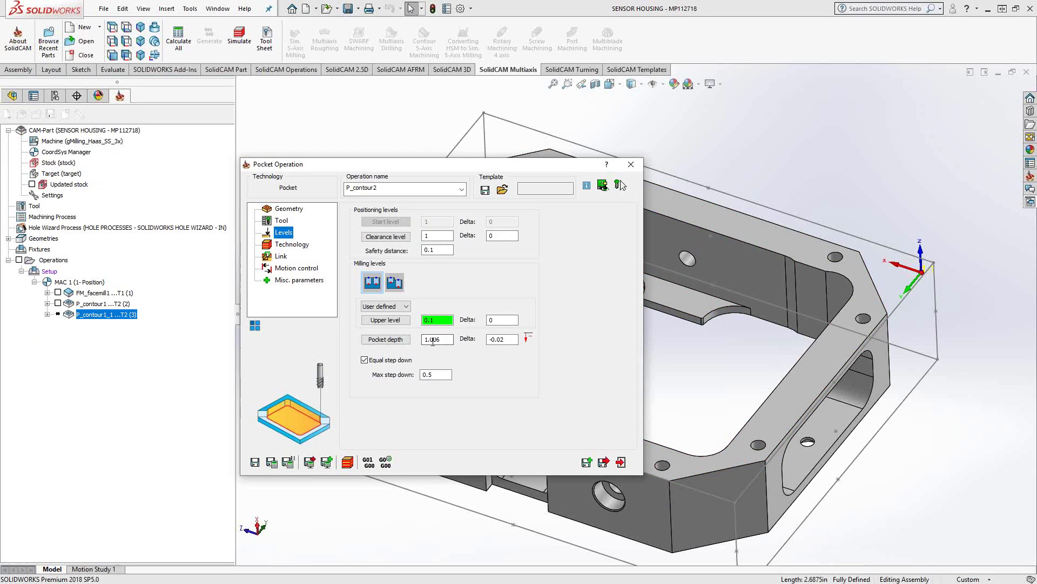
key("Tab")
type("0")
left_click(272, 462)
left_click(498, 259)
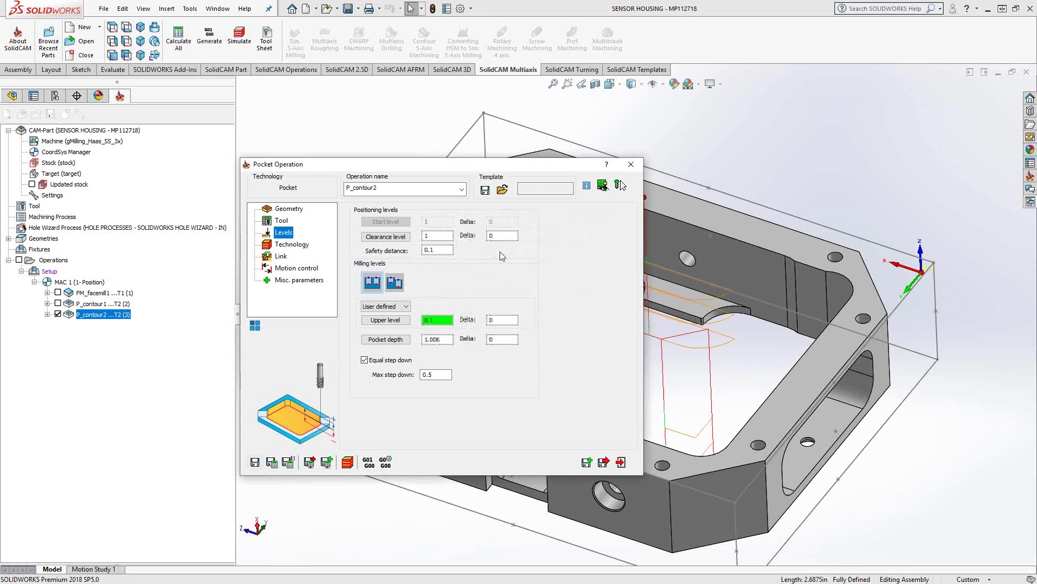
left_click(632, 164)
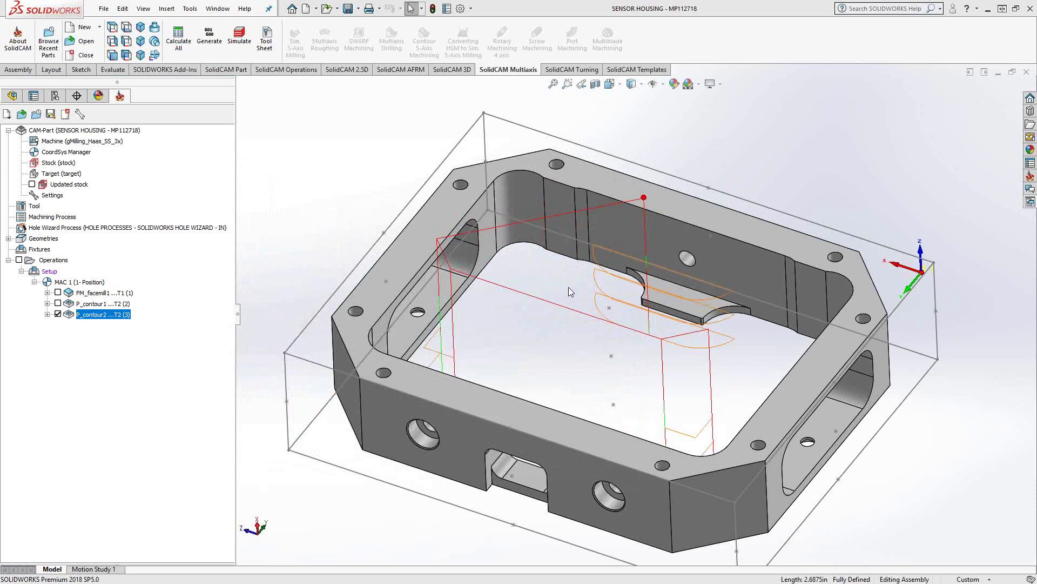
Examine the calculated floor-tab toolpath against the rounded corner and tab face, and hide the toolpath
middle_click_drag(558, 360, 583, 378)
middle_click_drag(542, 362, 606, 352)
scroll(556, 262, "up", 5)
scroll(617, 280, "down", 10)
scroll(583, 271, "up", 5)
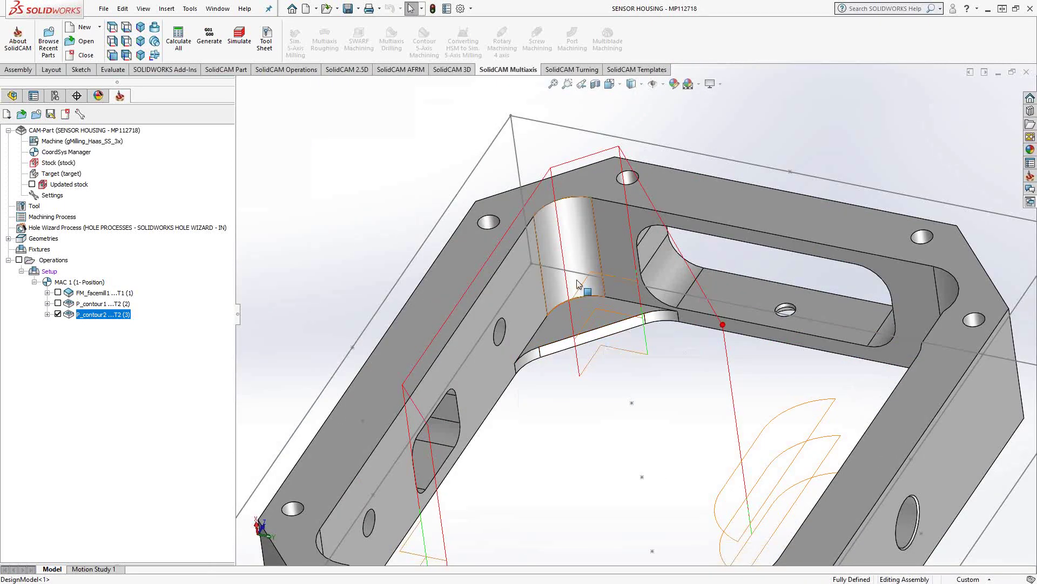
left_click(583, 298)
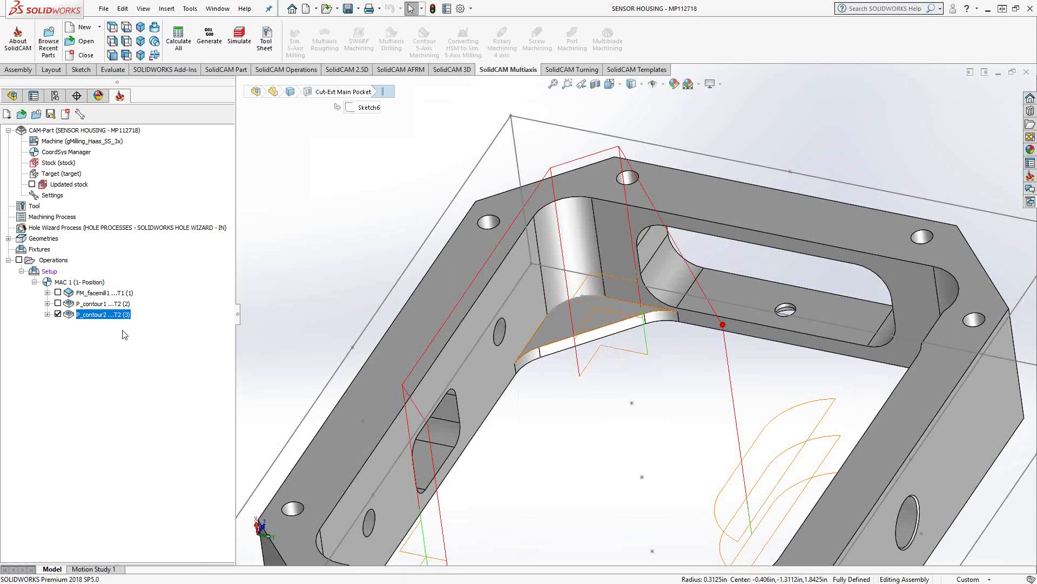
left_click(58, 314)
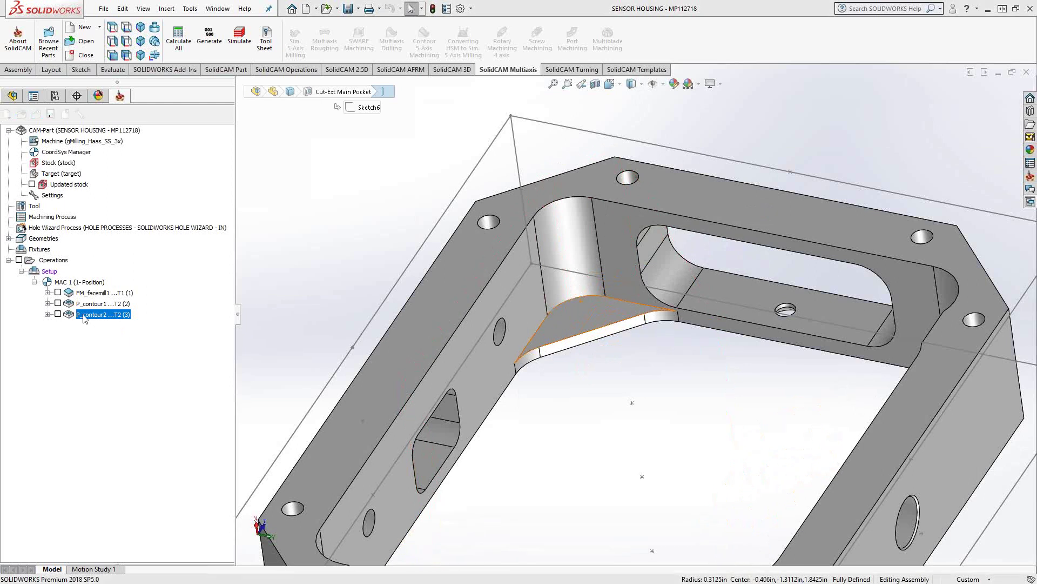
Save and copy the P_contour2 pocket operation, accepting an upper level above the CoordSys upper level
double_click(85, 315)
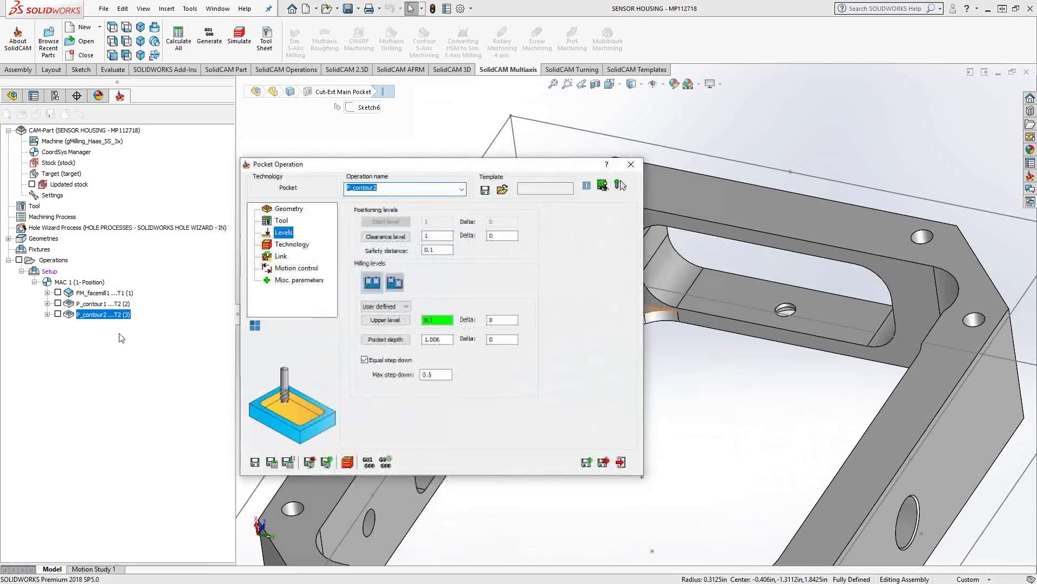
left_click(587, 464)
left_click(500, 261)
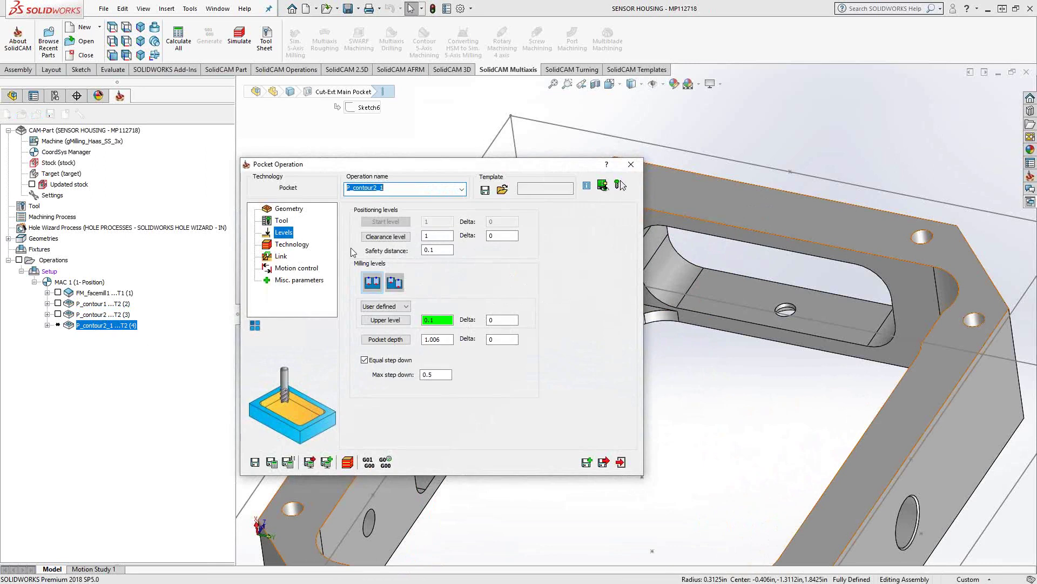
Add a new end mill with 0.5 inch cutting, shoulder and arbor diameters and assign it to the copied pocket operation
left_click(294, 210)
left_click(284, 223)
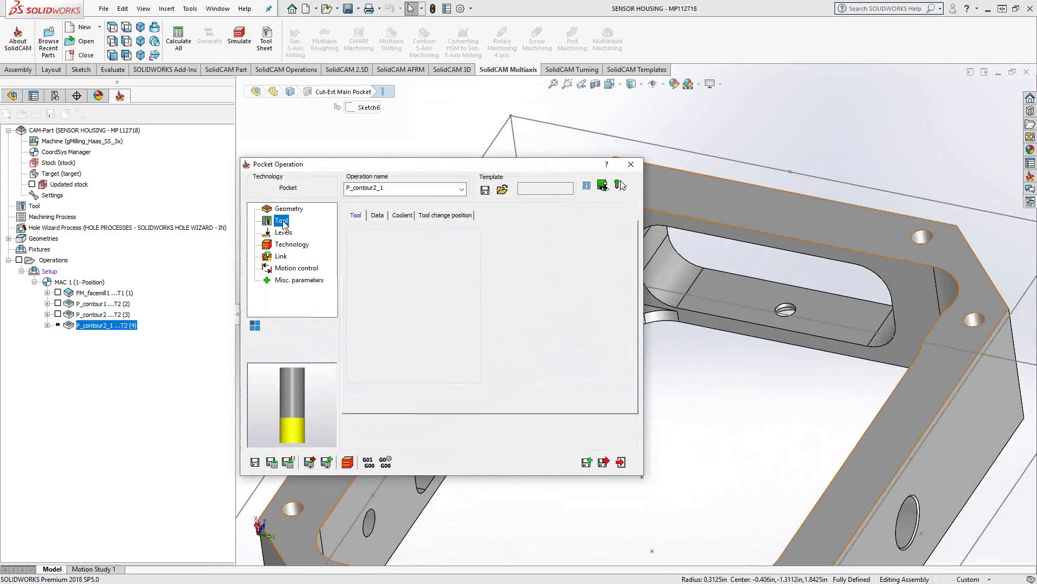
left_click(424, 375)
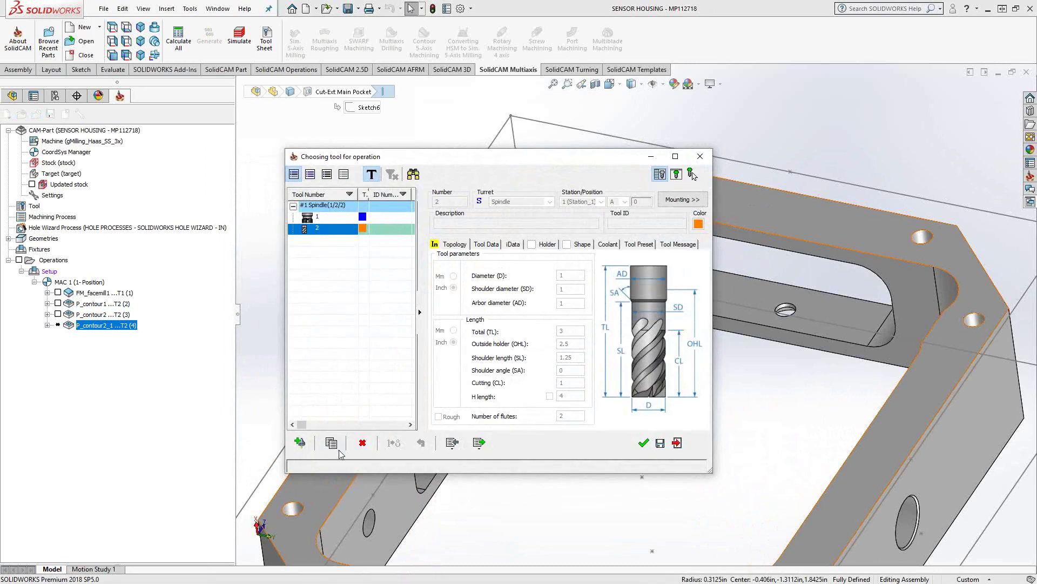
left_click(300, 442)
left_click(443, 233)
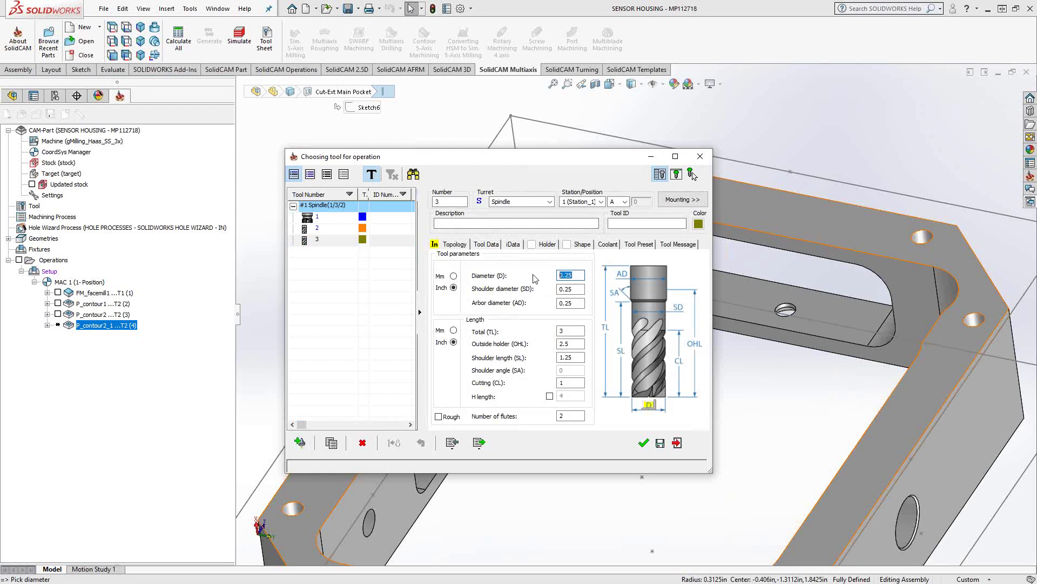
type(".5")
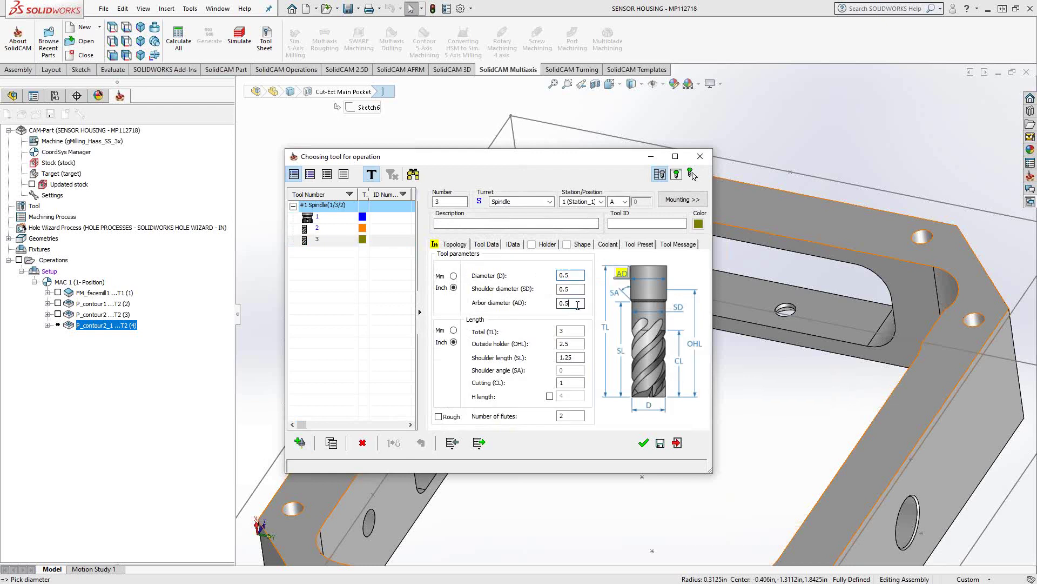
left_click(645, 443)
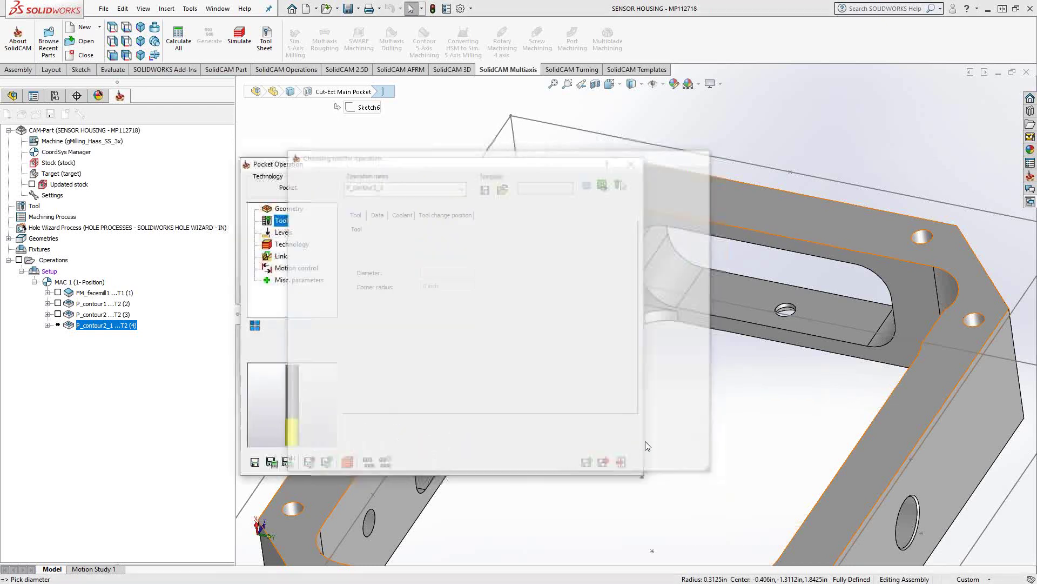
Enable Rest machining with previous tool diameter 1 and previous wall offset 0.01, and save and calculate the operation
left_click(282, 247)
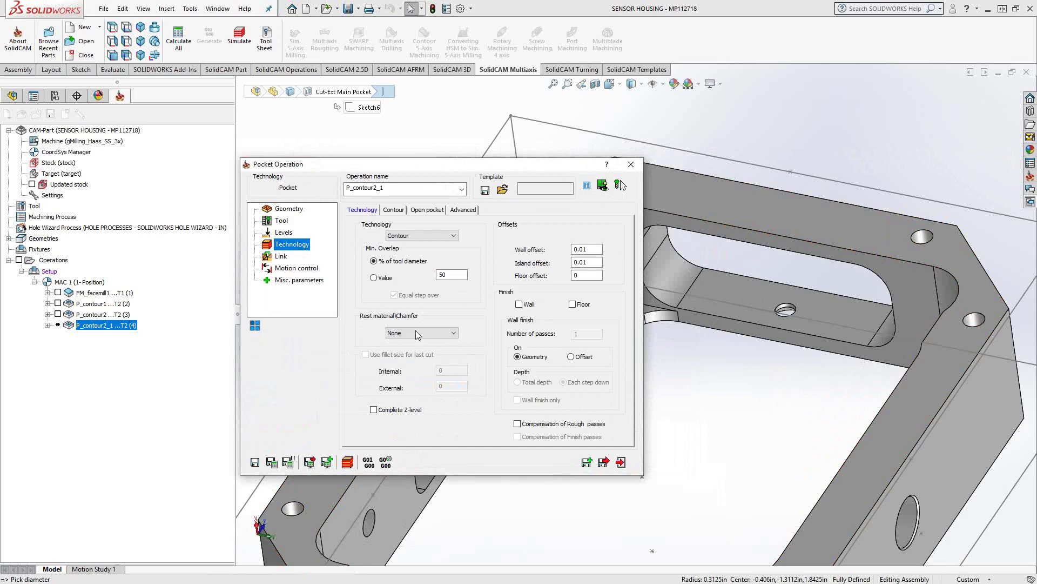
left_click(433, 333)
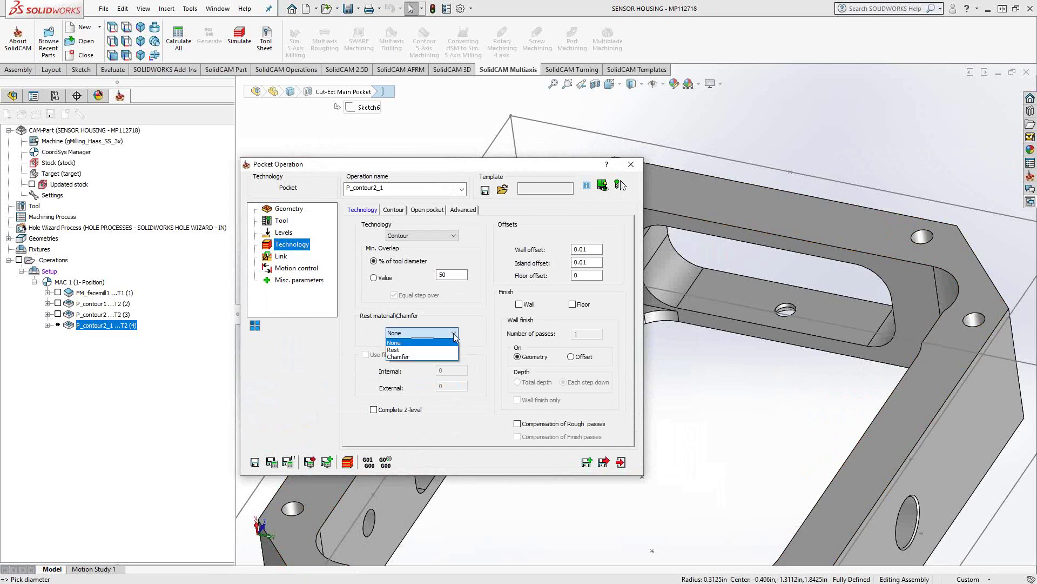
left_click(408, 350)
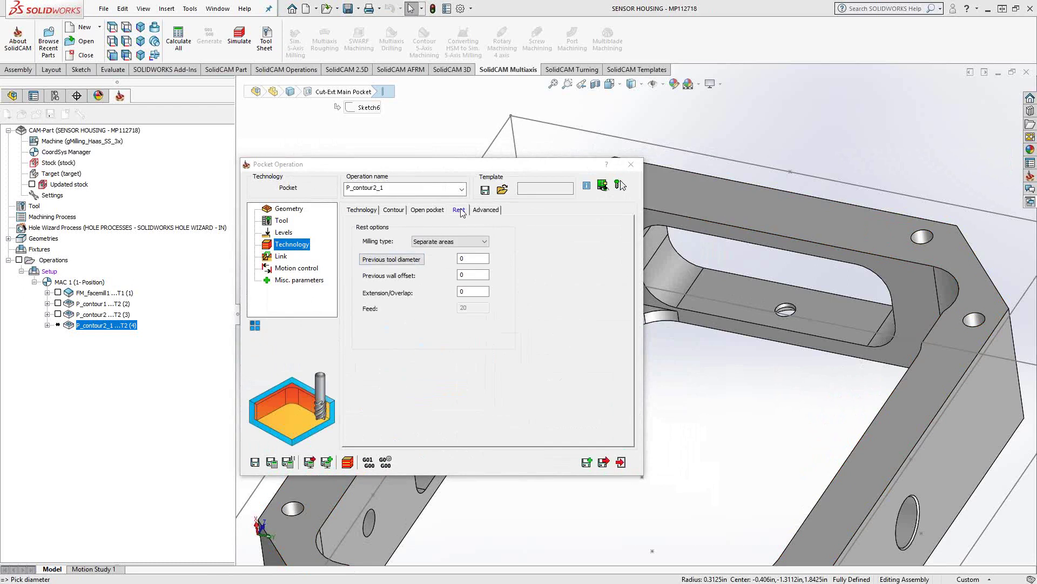
left_click(472, 259)
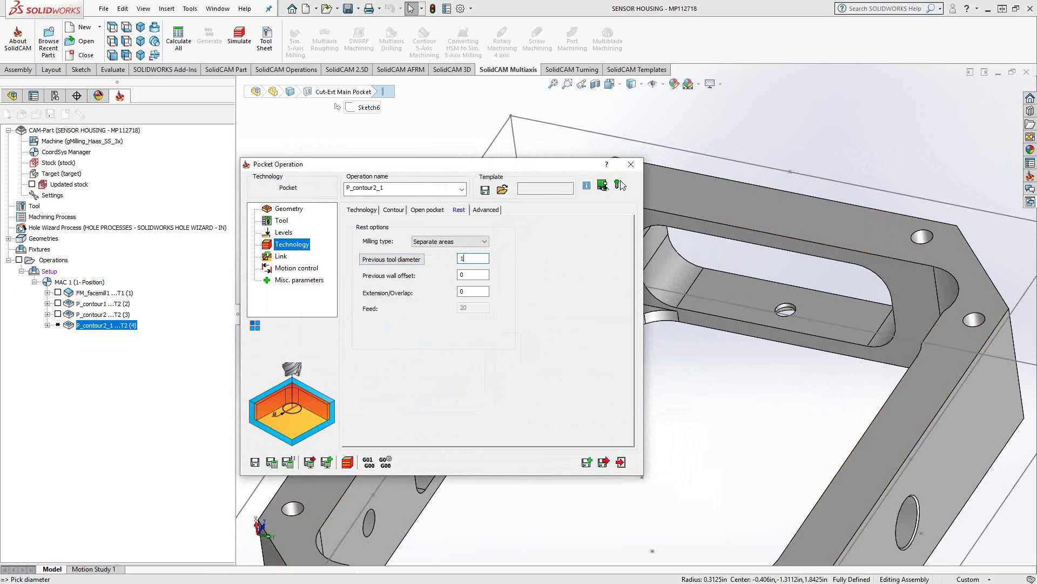
key("Tab")
type(".0")
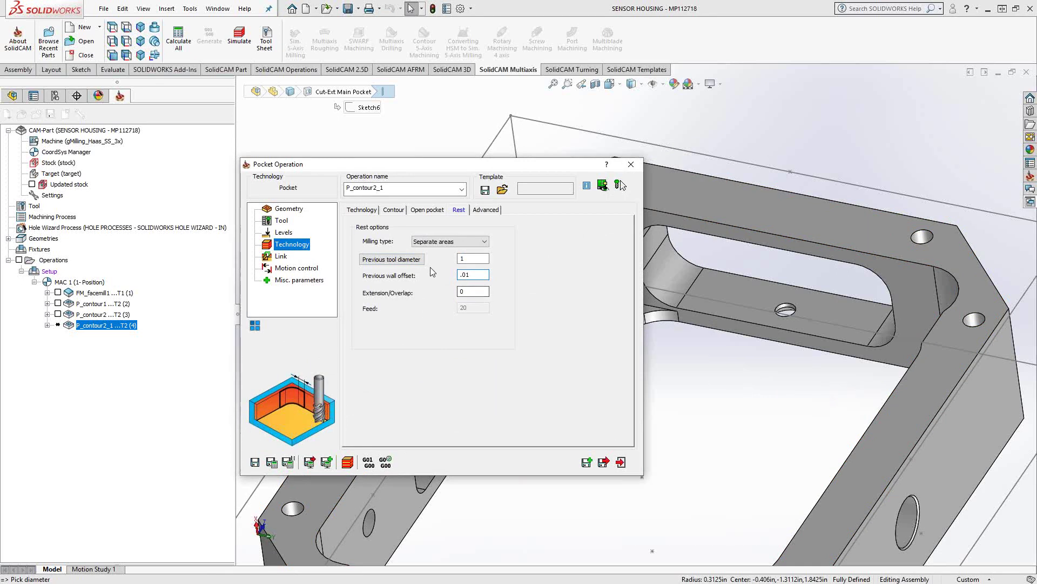
left_click(272, 462)
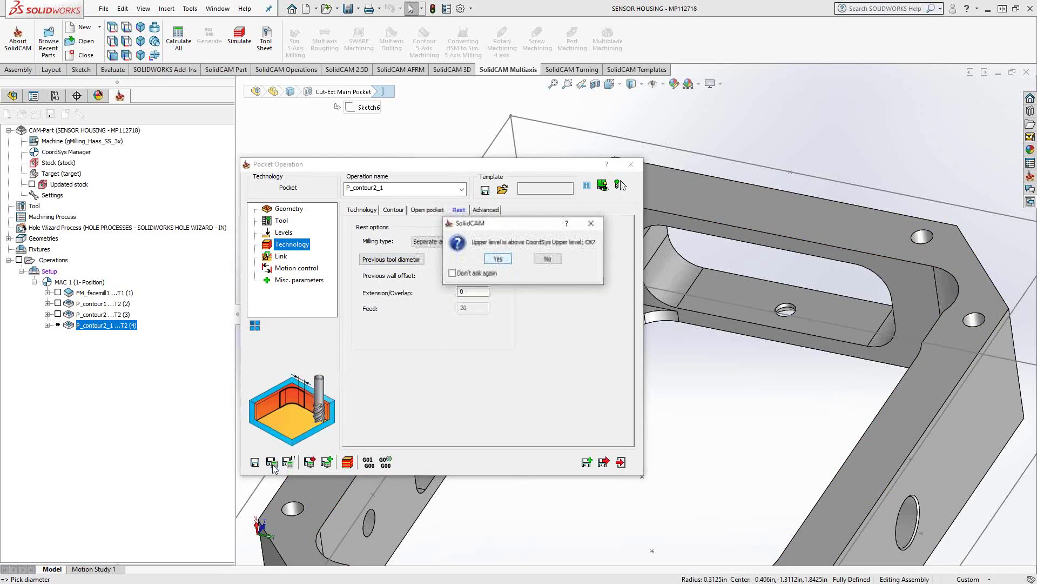
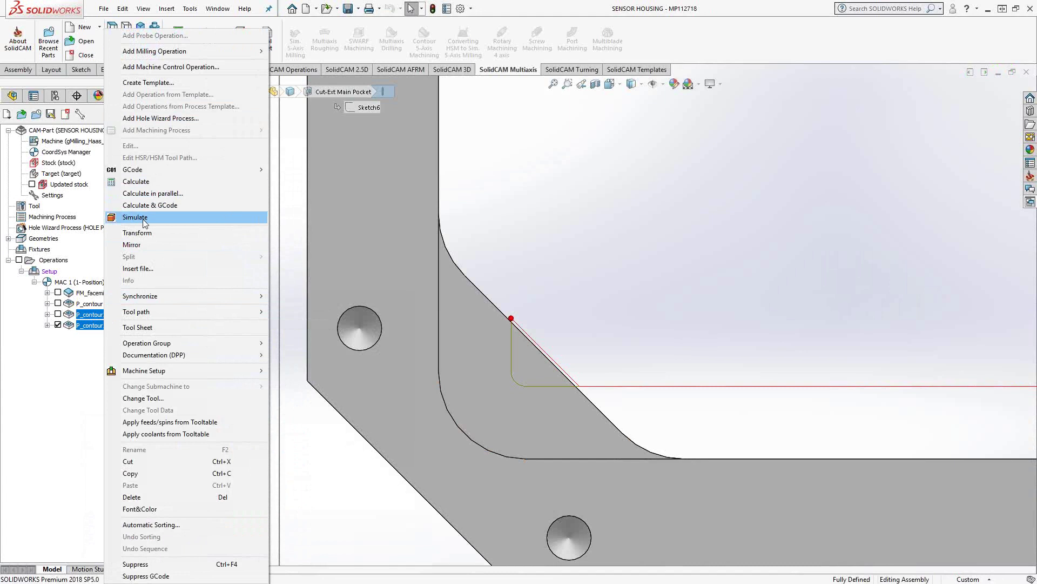
Simulate the two floor-tab pocket operations in SolidVerify and run the first one in operation step mode
left_click(138, 216)
left_click(295, 348)
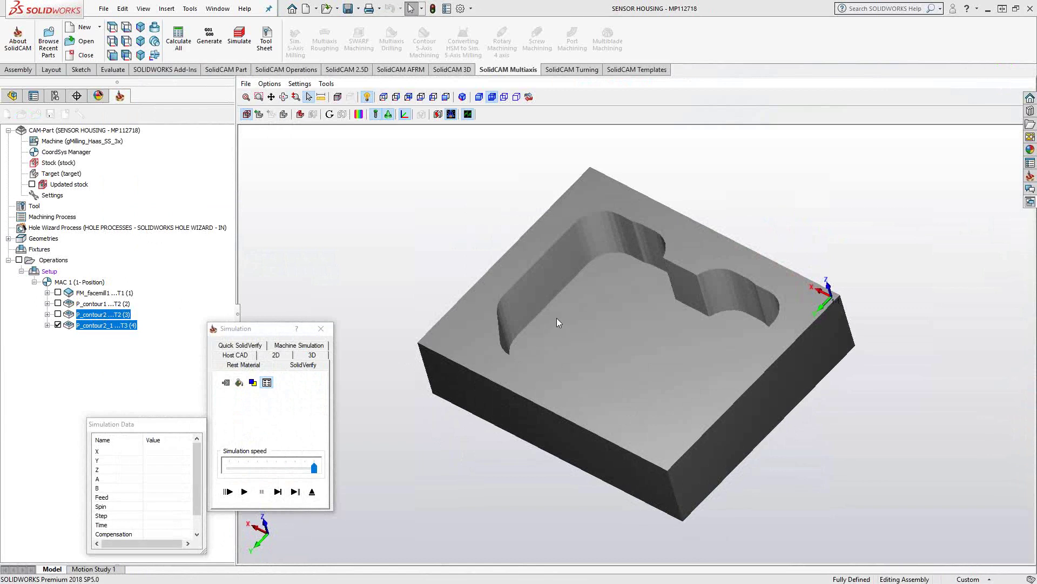
scroll(557, 319, "up", 2)
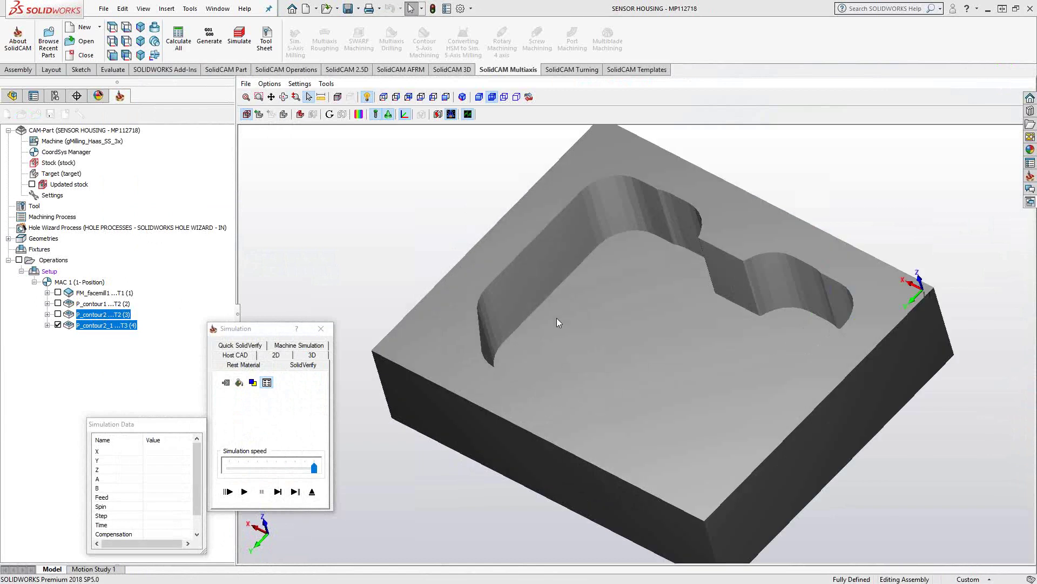
left_click(296, 491)
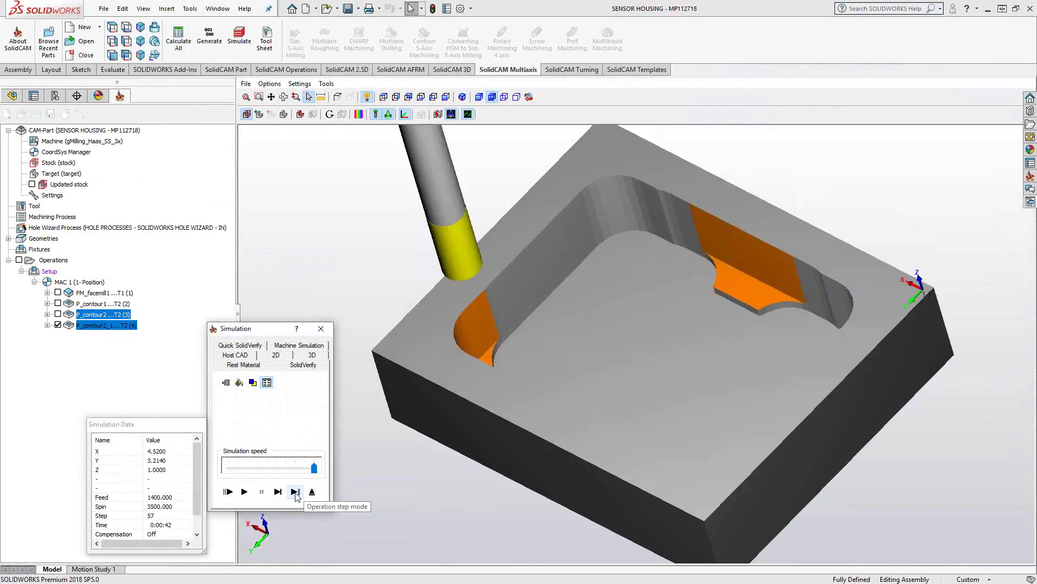
Compare the machined stock with the target model, inspect the corner floor tab, and close the comparison
left_click(358, 114)
left_click(821, 115)
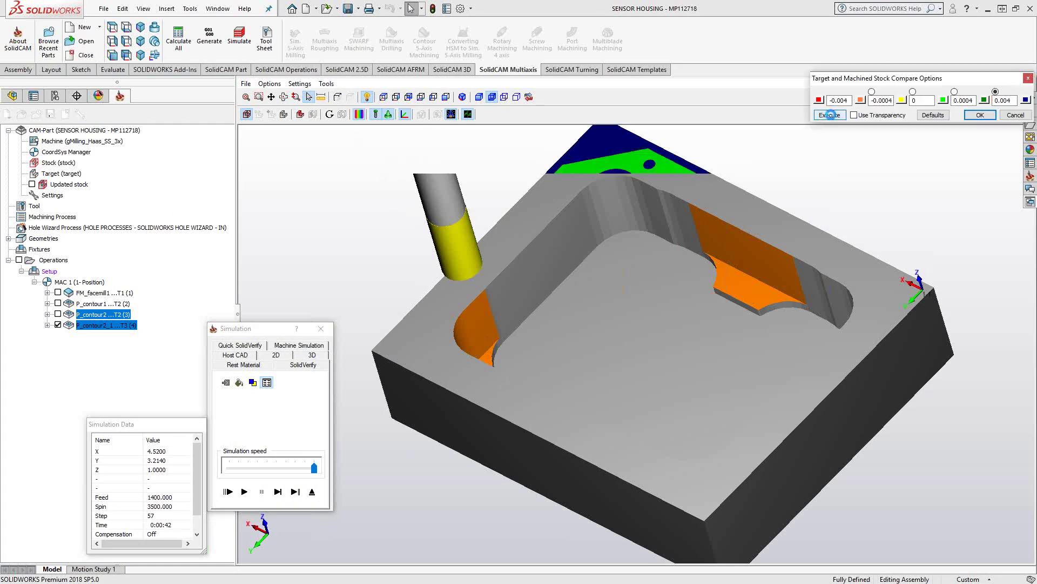
middle_click_drag(486, 347, 484, 318)
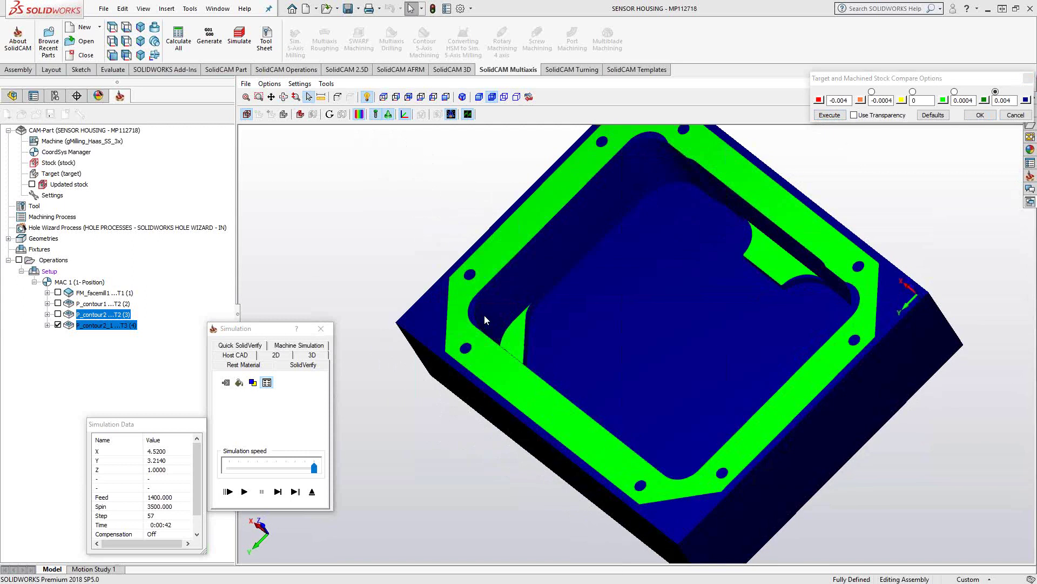
scroll(474, 308, "up", 6)
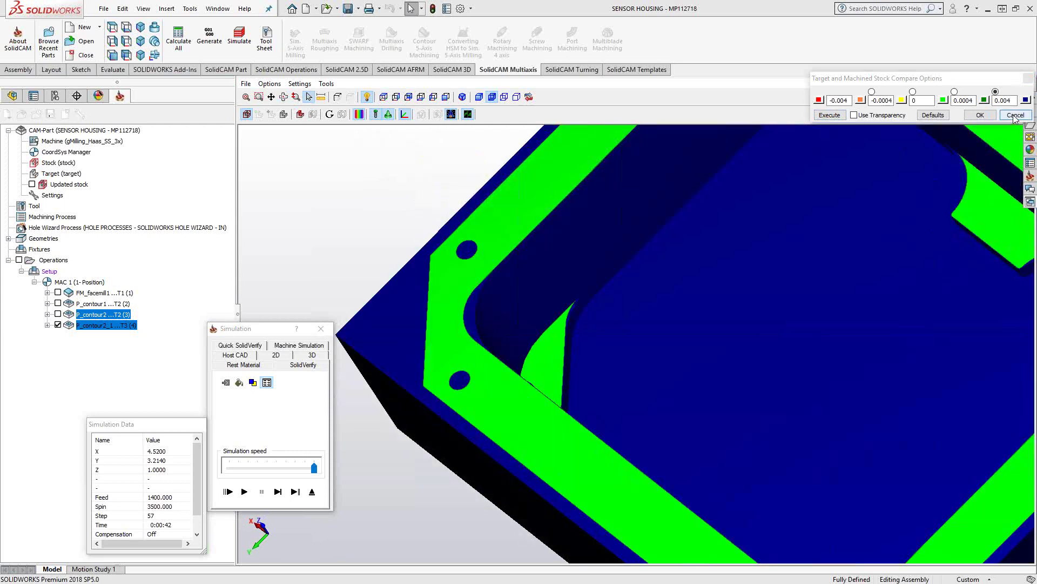
left_click(1011, 116)
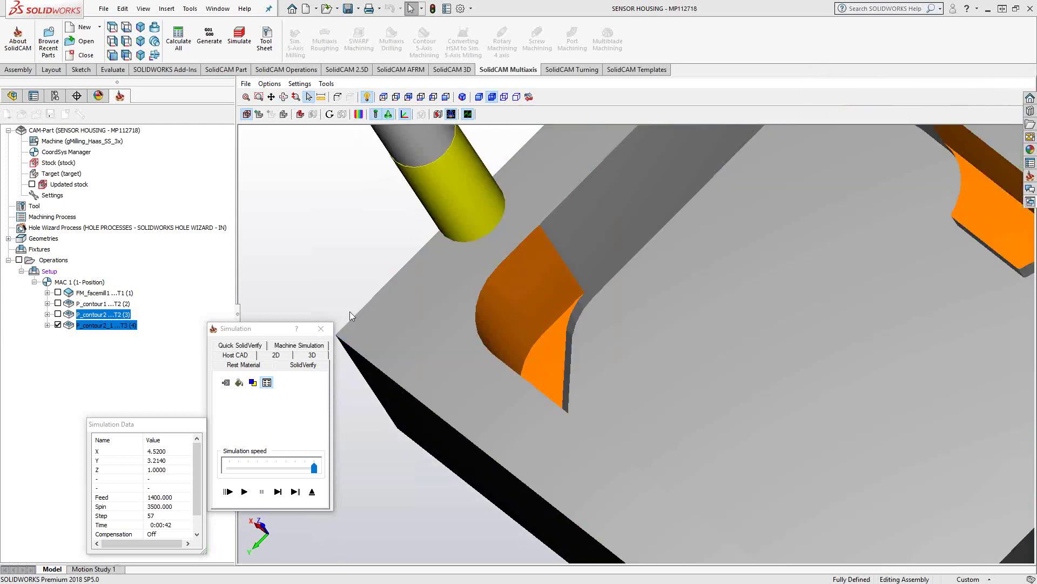
Run the rest-machining operation in the simulation, inspect the machined corner, and exit the simulation
left_click(295, 492)
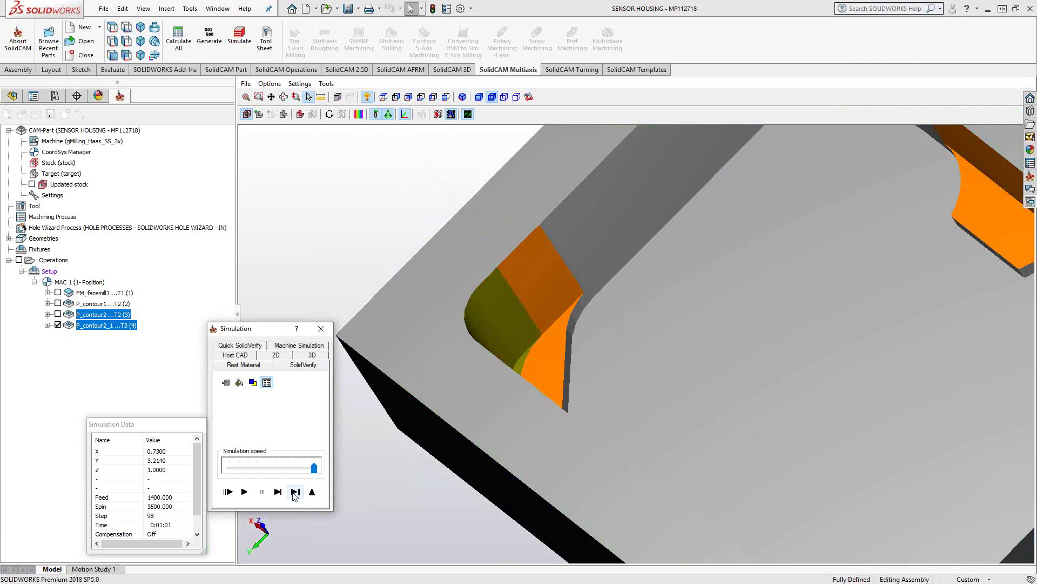
middle_click_drag(504, 326, 499, 335)
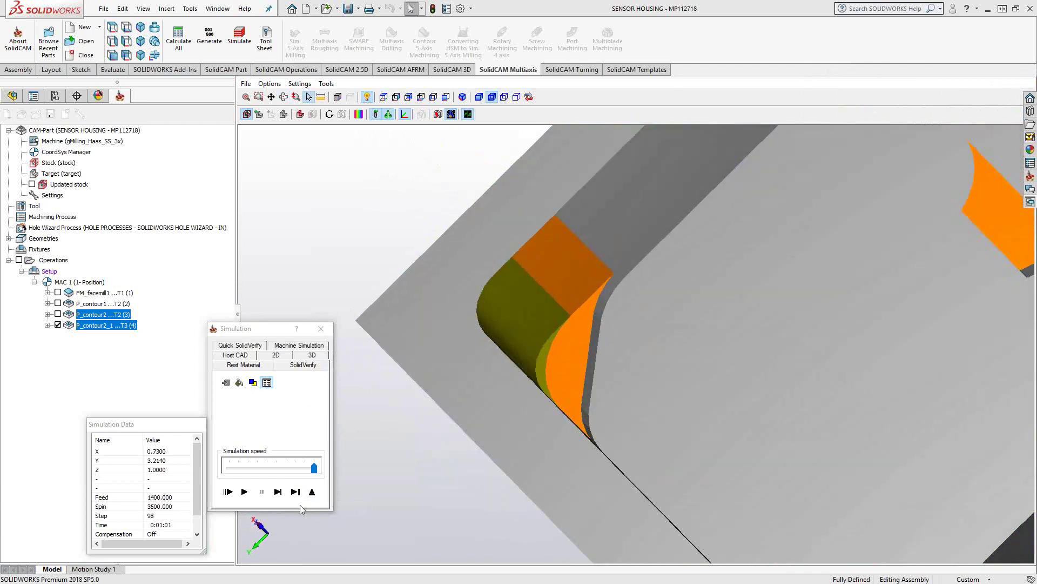
left_click(312, 492)
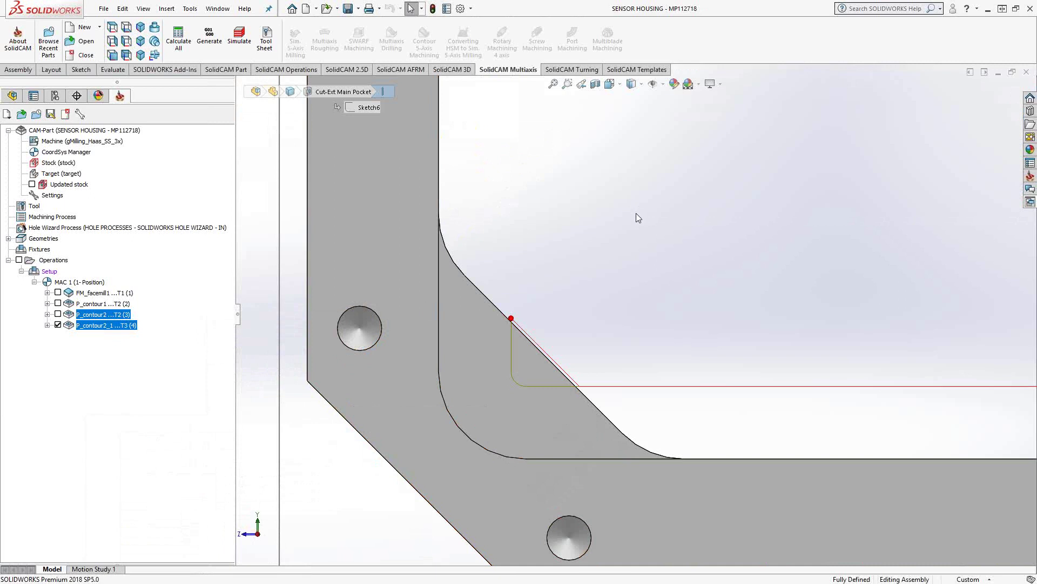
Examine the rest-machining toolpath on the model around the rounded corner at the floor tab
middle_click_drag(623, 326, 600, 273)
scroll(598, 271, "up", 5)
middle_click_drag(634, 232, 676, 249)
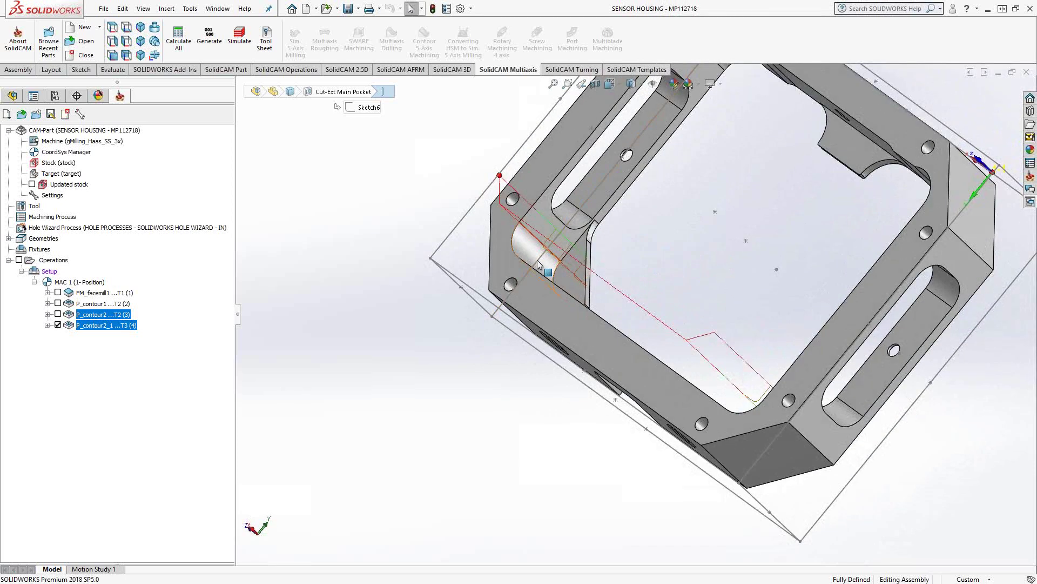